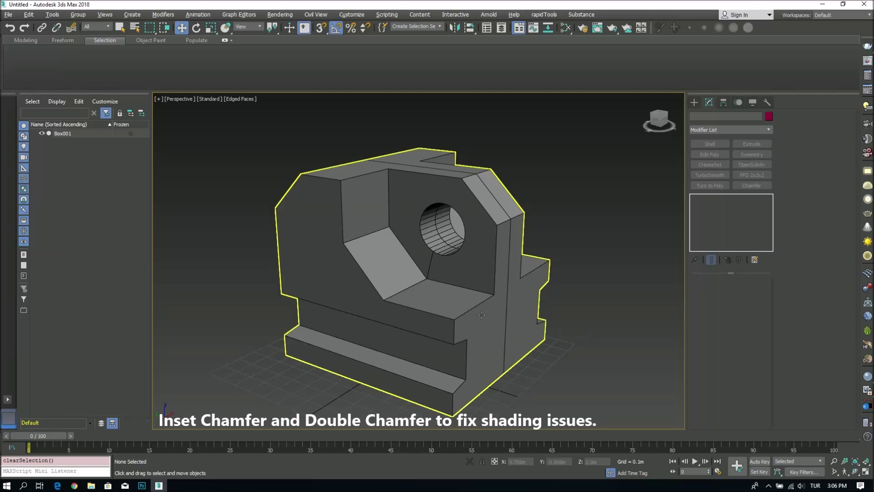
Step: Orbit around the chamfered bracket, toggling Edged Faces, to inspect its shading from several angles
{"action": "mouse_move", "coordinate": [436, 239]}
{"action": "middle_mouse_down", "text": "alt"}
{"action": "mouse_move", "coordinate": [413, 246]}
{"action": "mouse_move", "coordinate": [558, 236]}
{"action": "middle_mouse_up", "text": "alt"}
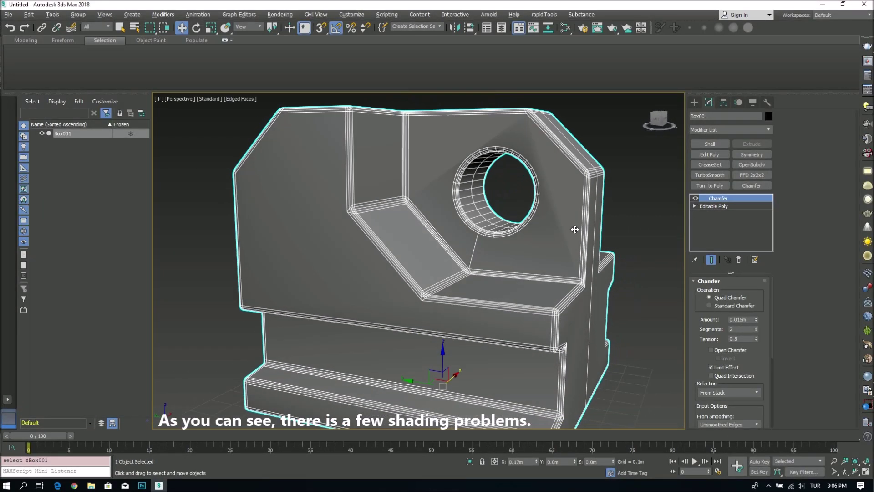
{"action": "mouse_move", "coordinate": [574, 229]}
{"action": "middle_mouse_down", "text": "alt"}
{"action": "mouse_move", "coordinate": [561, 215]}
{"action": "mouse_move", "coordinate": [547, 220]}
{"action": "mouse_move", "coordinate": [496, 205]}
{"action": "middle_mouse_up", "text": "alt"}
{"action": "key", "text": "F4"}
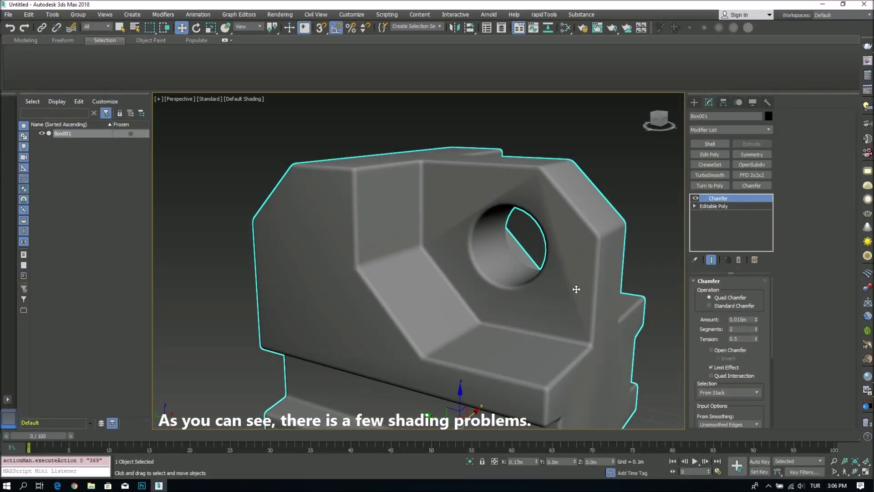
{"action": "mouse_move", "coordinate": [560, 246]}
{"action": "middle_mouse_down", "text": "alt"}
{"action": "mouse_move", "coordinate": [570, 319]}
{"action": "mouse_move", "coordinate": [650, 345]}
{"action": "mouse_move", "coordinate": [614, 338]}
{"action": "middle_mouse_up", "text": "alt"}
{"action": "mouse_move", "coordinate": [475, 332]}
{"action": "middle_mouse_down", "text": "alt"}
{"action": "mouse_move", "coordinate": [567, 328]}
{"action": "mouse_move", "coordinate": [540, 312]}
{"action": "mouse_move", "coordinate": [531, 314]}
{"action": "mouse_move", "coordinate": [535, 323]}
{"action": "mouse_move", "coordinate": [528, 319]}
{"action": "middle_mouse_up", "text": "alt"}
{"action": "mouse_move", "coordinate": [555, 253]}
{"action": "middle_mouse_down", "text": "alt"}
{"action": "mouse_move", "coordinate": [638, 293]}
{"action": "mouse_move", "coordinate": [630, 293]}
{"action": "mouse_move", "coordinate": [646, 273]}
{"action": "mouse_move", "coordinate": [630, 285]}
{"action": "middle_mouse_up", "text": "alt"}
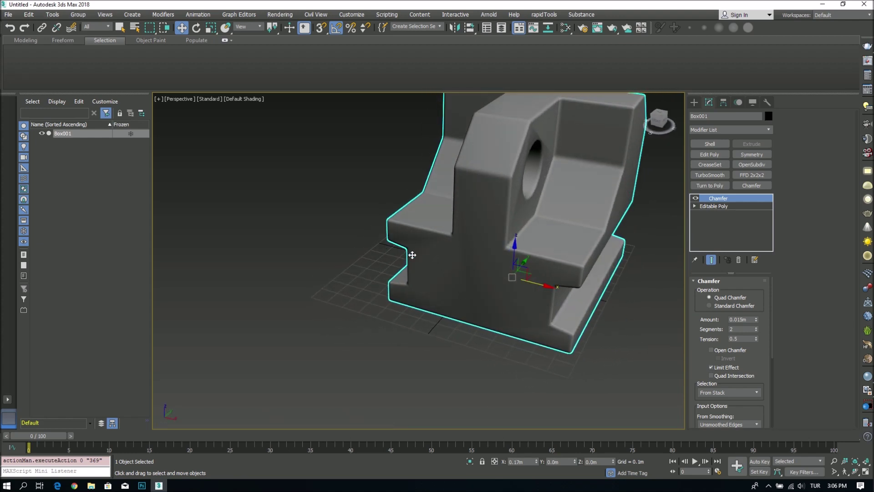
{"action": "mouse_move", "coordinate": [429, 298]}
{"action": "middle_mouse_down", "text": "alt"}
{"action": "mouse_move", "coordinate": [485, 319]}
{"action": "mouse_move", "coordinate": [566, 319]}
{"action": "mouse_move", "coordinate": [538, 360]}
{"action": "mouse_move", "coordinate": [503, 351]}
{"action": "mouse_move", "coordinate": [567, 341]}
{"action": "mouse_move", "coordinate": [543, 347]}
{"action": "mouse_move", "coordinate": [505, 335]}
{"action": "middle_mouse_up", "text": "alt"}
{"action": "mouse_move", "coordinate": [437, 267]}
{"action": "middle_mouse_down", "text": "alt"}
{"action": "mouse_move", "coordinate": [425, 254]}
{"action": "mouse_move", "coordinate": [416, 263]}
{"action": "mouse_move", "coordinate": [445, 256]}
{"action": "mouse_move", "coordinate": [485, 307]}
{"action": "middle_mouse_up", "text": "alt"}
{"action": "key", "text": "F4"}
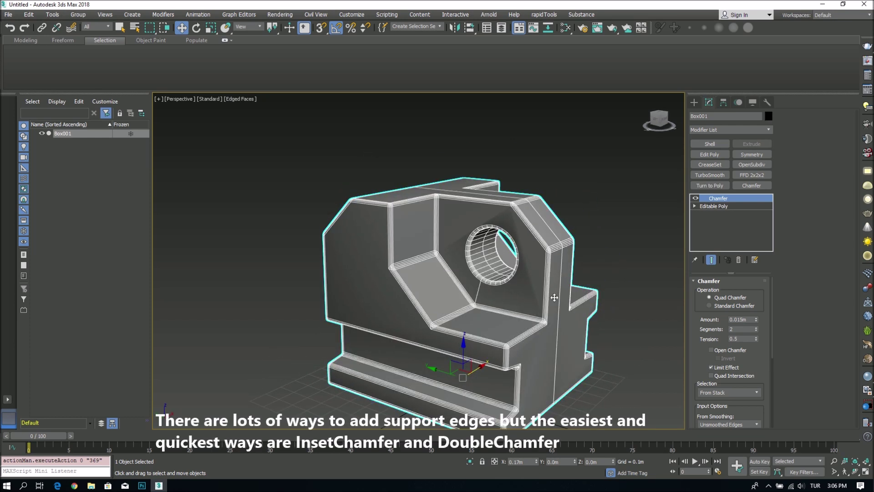
Step: Disable the Chamfer modifier (0.015m, 2 segments) so the sharp Editable Poly base shows
{"action": "left_click", "coordinate": [694, 197]}
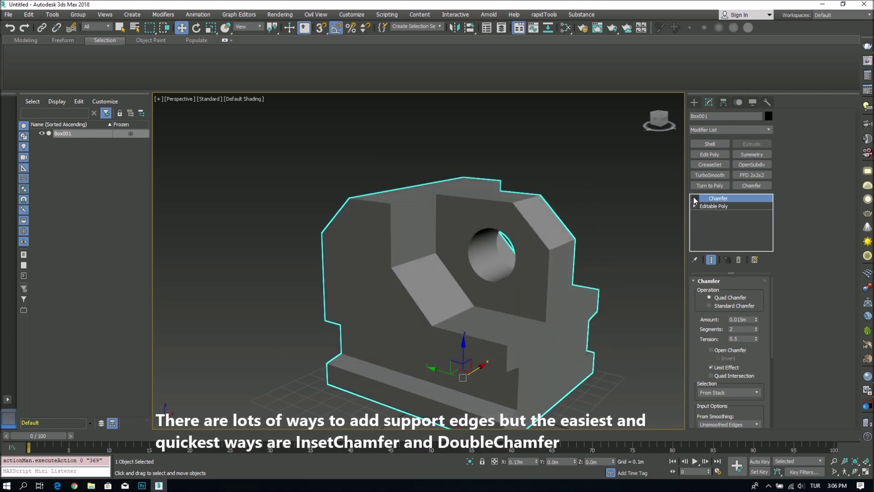
{"action": "left_click", "coordinate": [694, 198]}
{"action": "middle_click_drag", "start_coordinate": [484, 314], "coordinate": [483, 354], "text": "alt"}
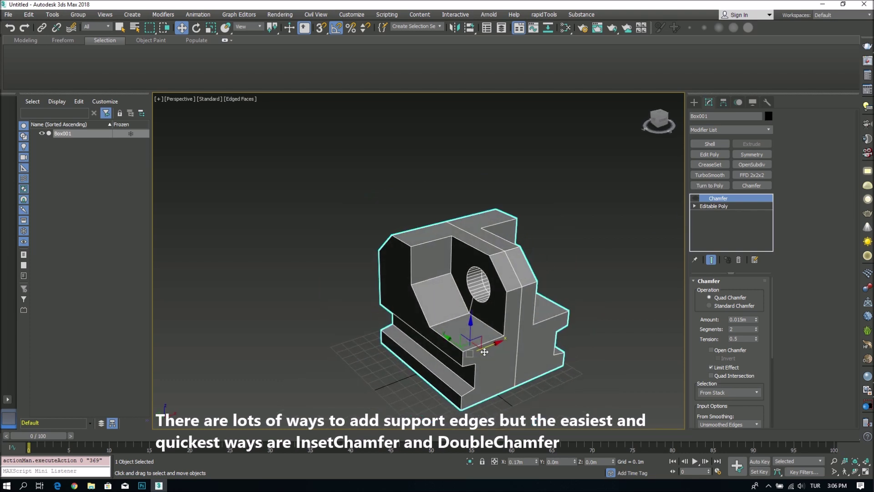
Step: Shift-clone the bracket as a copy named Box002 and select it
{"action": "left_click_drag", "start_coordinate": [492, 347], "coordinate": [500, 358], "text": "shift"}
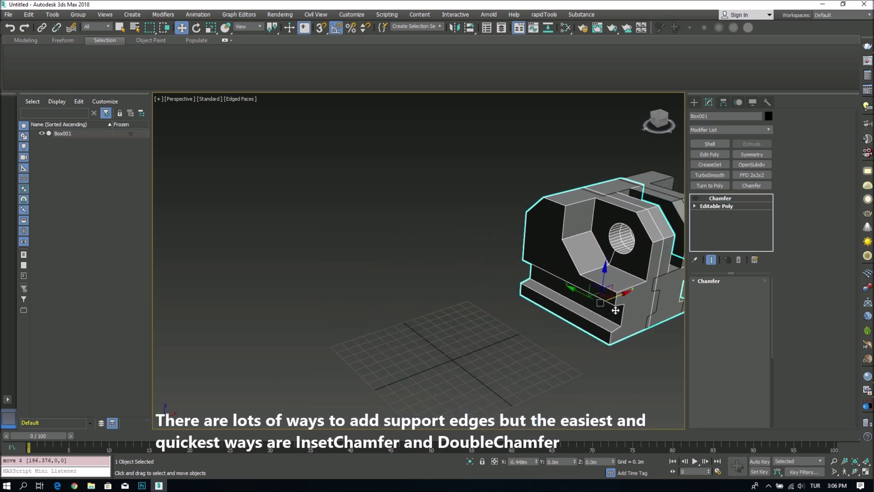
{"action": "left_click", "coordinate": [435, 281]}
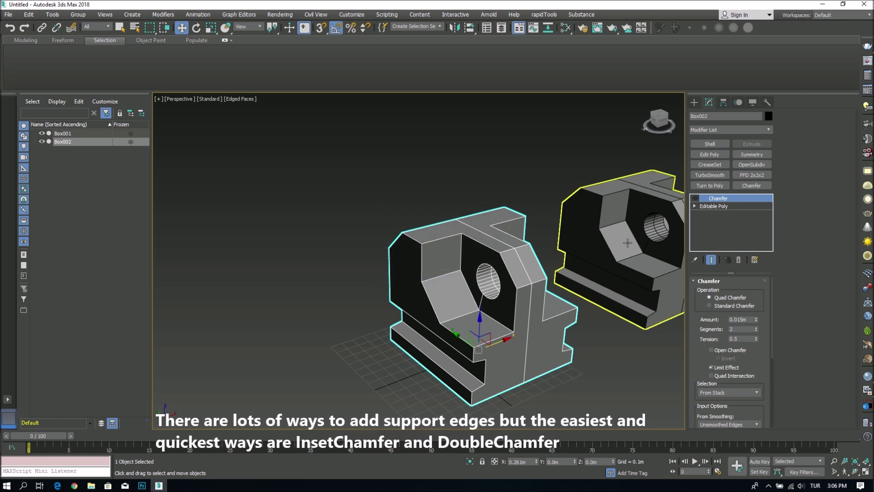
{"action": "left_click", "coordinate": [504, 303]}
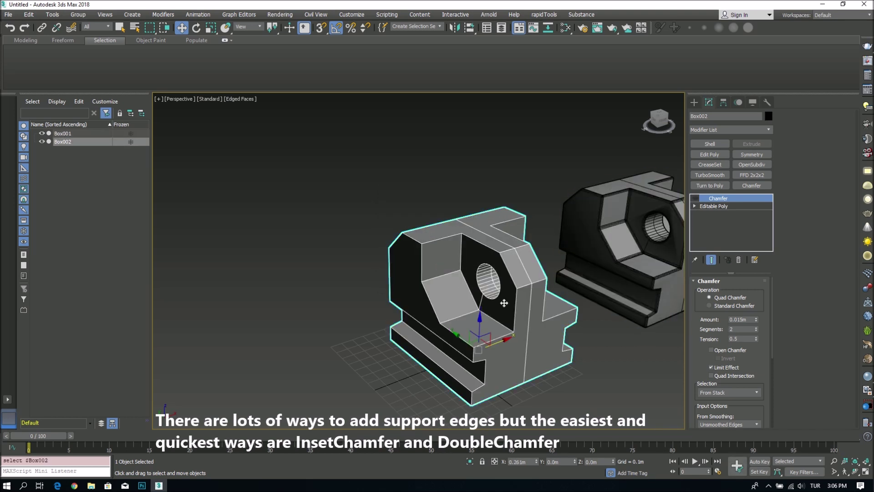
{"action": "key", "text": "F4"}
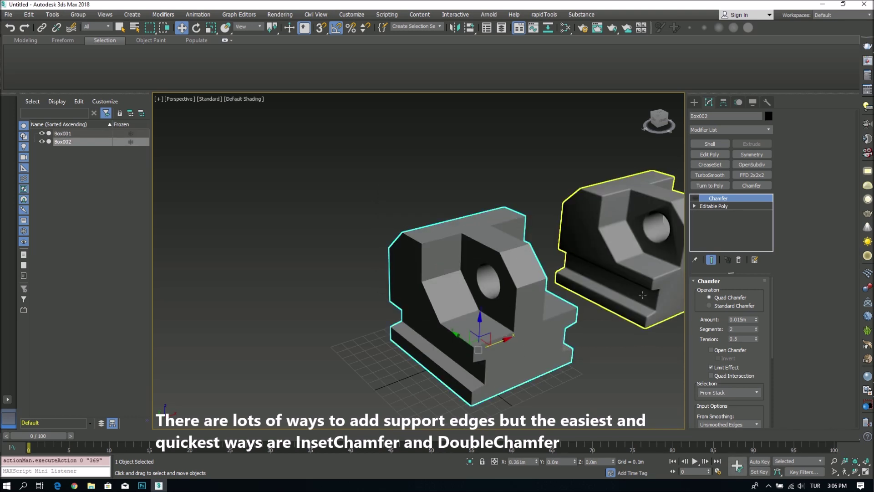
Step: Delete Box002's Chamfer modifier, leaving only its Editable Poly base, and frame it
{"action": "right_click", "coordinate": [720, 201]}
{"action": "left_click", "coordinate": [746, 213]}
{"action": "key", "text": "F4"}
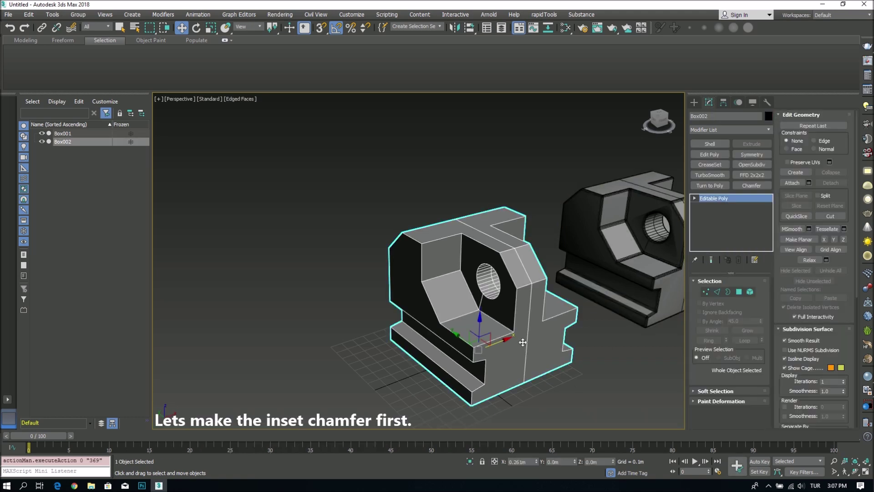
{"action": "key", "text": "z"}
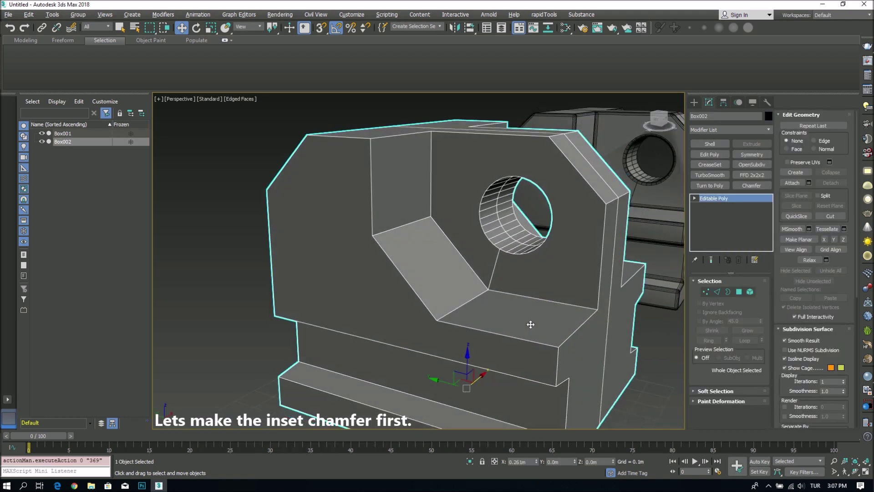
{"action": "key", "text": "2"}
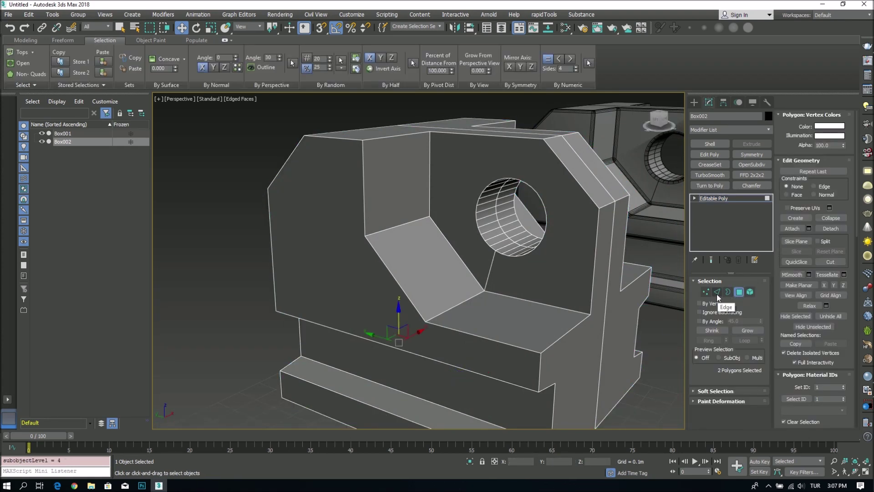
Step: Select and frame a vertical pillar edge, then clear the selection and zoom back out
{"action": "left_click", "coordinate": [596, 266]}
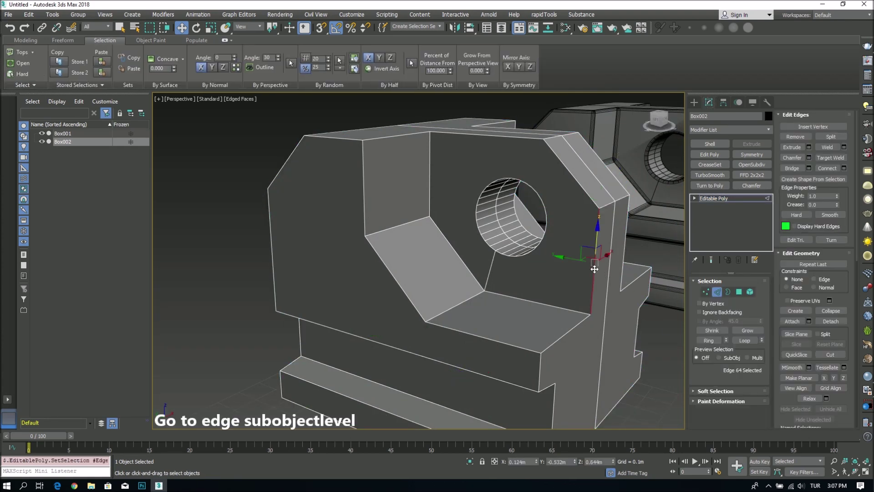
{"action": "key", "text": "z"}
{"action": "scroll", "coordinate": [547, 282], "scroll_direction": "down", "scroll_amount": 10}
{"action": "left_click", "coordinate": [577, 325]}
{"action": "middle_click_drag", "start_coordinate": [577, 325], "coordinate": [583, 323], "text": "alt"}
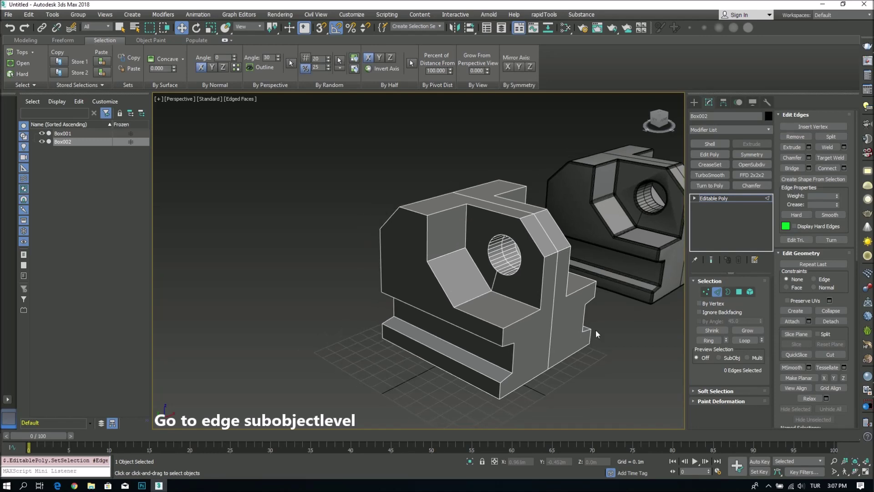
{"action": "scroll", "coordinate": [543, 321], "scroll_direction": "up", "scroll_amount": 3}
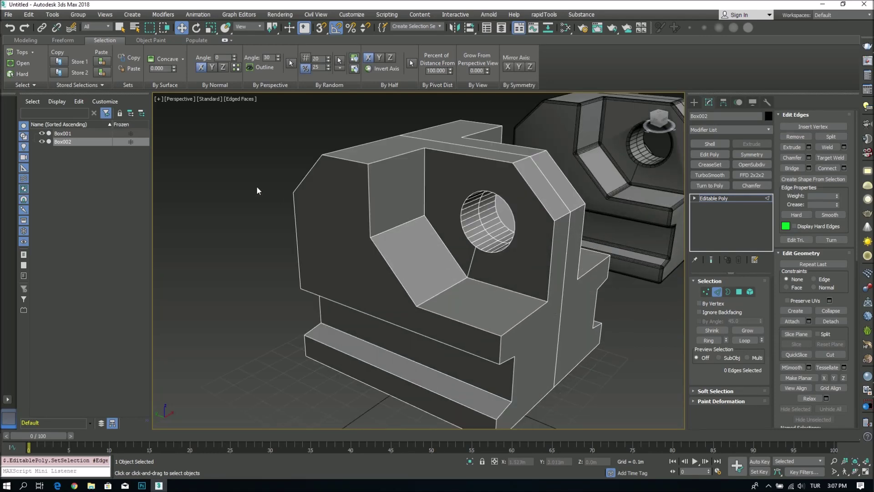
Step: Select all 136 hard edges of Box002 with Ribbon Selection > Hard, then orbit to check
{"action": "left_click", "coordinate": [40, 38]}
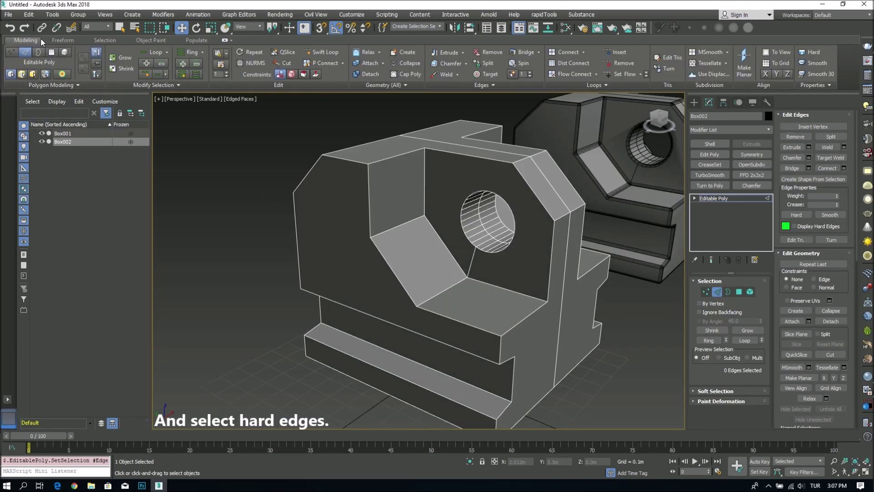
{"action": "left_click", "coordinate": [114, 40]}
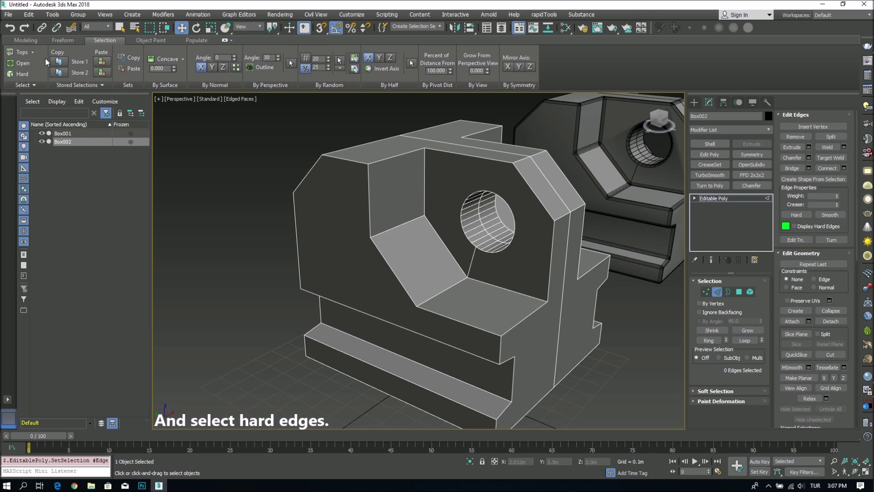
{"action": "left_click", "coordinate": [20, 75]}
{"action": "mouse_move", "coordinate": [446, 210]}
{"action": "middle_mouse_down", "text": "alt"}
{"action": "mouse_move", "coordinate": [517, 229]}
{"action": "mouse_move", "coordinate": [430, 247]}
{"action": "mouse_move", "coordinate": [481, 236]}
{"action": "middle_mouse_up", "text": "alt"}
{"action": "scroll", "coordinate": [430, 247], "scroll_direction": "up", "scroll_amount": 5}
{"action": "scroll", "coordinate": [489, 233], "scroll_direction": "down", "scroll_amount": 5}
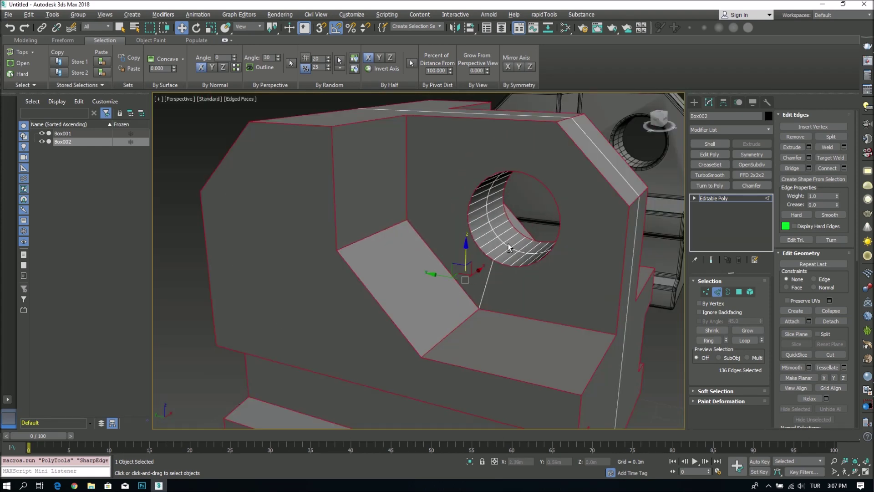
{"action": "scroll", "coordinate": [546, 248], "scroll_direction": "up", "scroll_amount": 3}
{"action": "middle_click_drag", "start_coordinate": [546, 248], "coordinate": [575, 246]}
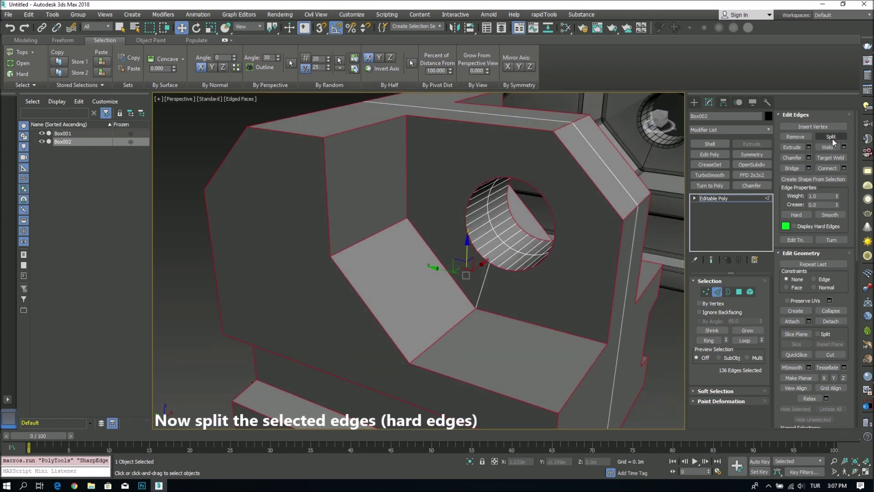
Step: Split Box002 along the selected hard edges and test by moving an edge, then undo
{"action": "left_click", "coordinate": [832, 138]}
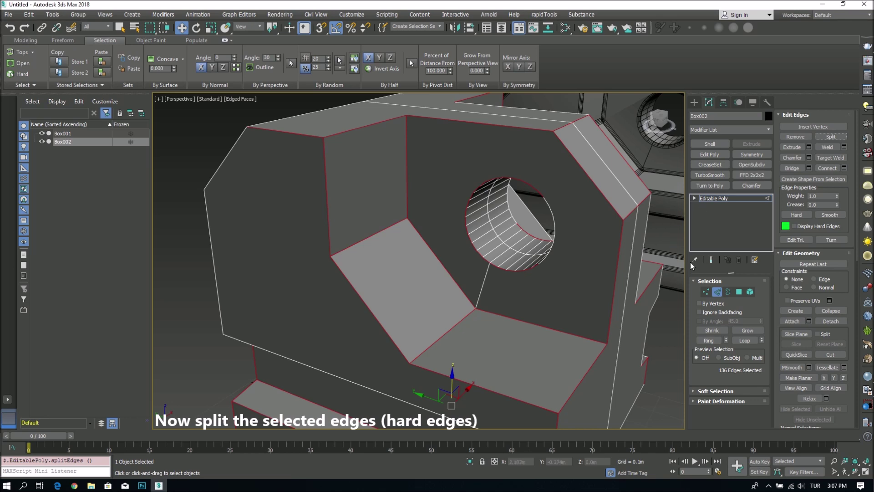
{"action": "left_click", "coordinate": [615, 208]}
{"action": "mouse_move", "coordinate": [615, 208]}
{"action": "middle_mouse_down", "text": "alt"}
{"action": "mouse_move", "coordinate": [600, 176]}
{"action": "mouse_move", "coordinate": [605, 273]}
{"action": "middle_mouse_up", "text": "alt"}
{"action": "scroll", "coordinate": [601, 176], "scroll_direction": "up", "scroll_amount": 3}
{"action": "left_click", "coordinate": [600, 273]}
{"action": "left_click_drag", "start_coordinate": [615, 279], "coordinate": [626, 293]}
{"action": "key", "text": "ctrl+z"}
Step: Test the split by moving a corner vertex and undoing, then go to Polygon level
{"action": "left_click", "coordinate": [707, 291]}
{"action": "left_click", "coordinate": [588, 341]}
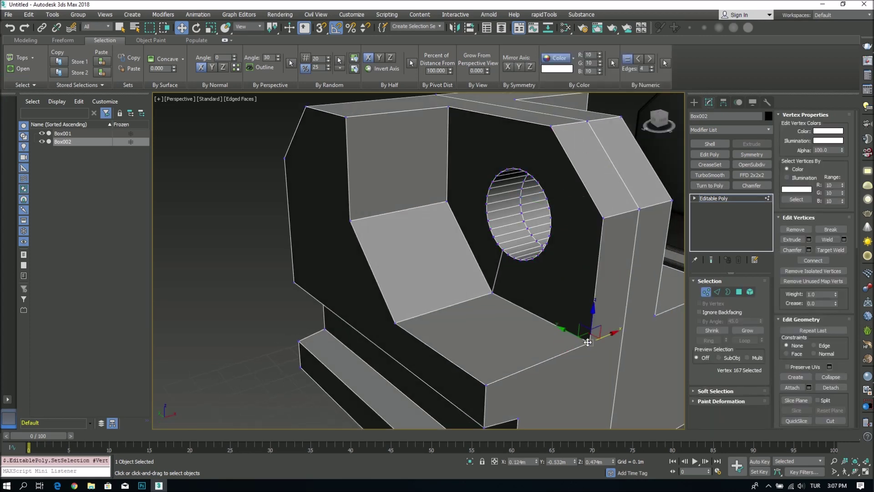
{"action": "left_click_drag", "start_coordinate": [597, 337], "coordinate": [617, 337]}
{"action": "key", "text": "ctrl+z"}
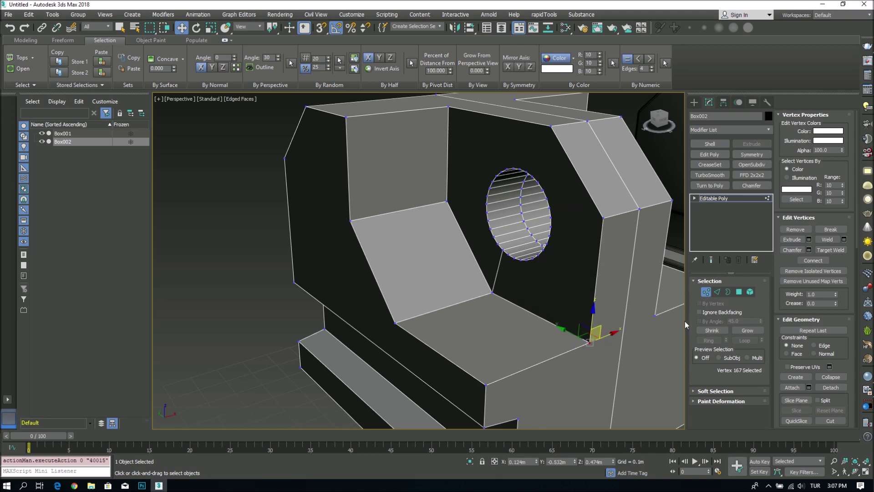
{"action": "left_click", "coordinate": [705, 292]}
{"action": "mouse_move", "coordinate": [523, 306]}
{"action": "middle_mouse_down", "text": "alt"}
{"action": "mouse_move", "coordinate": [606, 305]}
{"action": "mouse_move", "coordinate": [550, 273]}
{"action": "middle_mouse_up", "text": "alt"}
{"action": "left_click", "coordinate": [739, 293]}
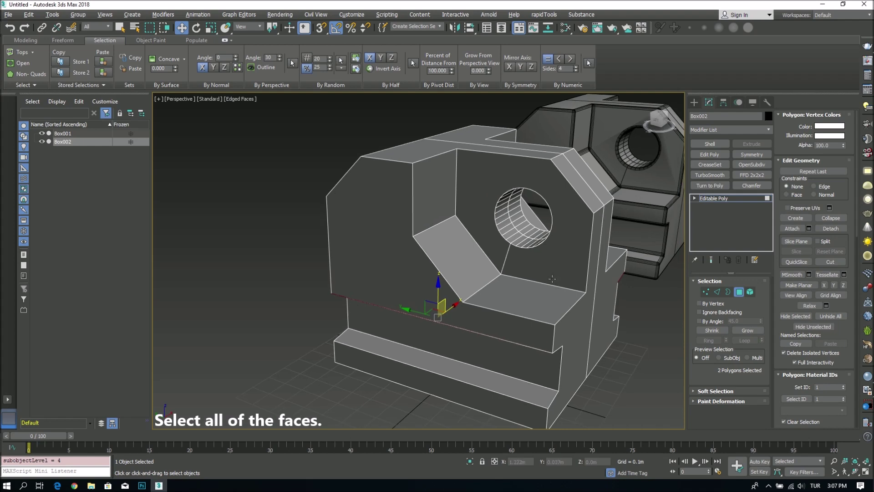
Step: Select all 94 polygons of Box002 and frame them in the view
{"action": "key", "text": "ctrl+a"}
{"action": "scroll", "coordinate": [281, 184], "scroll_direction": "down", "scroll_amount": 5}
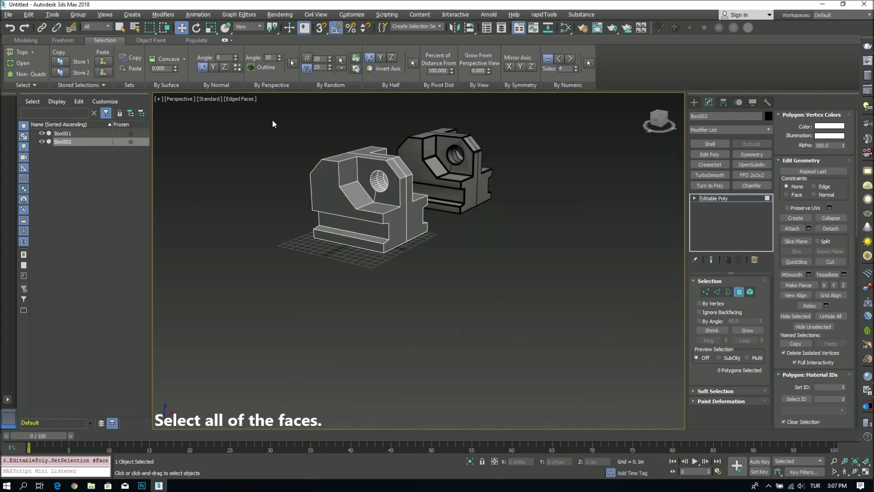
{"action": "key", "text": "z"}
{"action": "mouse_move", "coordinate": [397, 254]}
{"action": "middle_mouse_down", "text": "alt"}
{"action": "mouse_move", "coordinate": [383, 254]}
{"action": "mouse_move", "coordinate": [455, 264]}
{"action": "mouse_move", "coordinate": [440, 271]}
{"action": "middle_mouse_up", "text": "alt"}
{"action": "scroll", "coordinate": [835, 278], "scroll_direction": "down", "scroll_amount": 2}
{"action": "scroll", "coordinate": [844, 305], "scroll_direction": "down", "scroll_amount": 2}
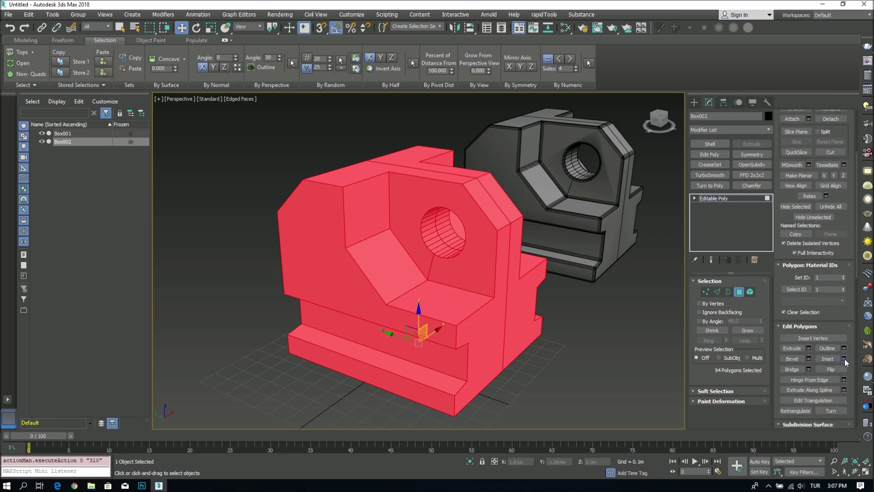
Step: Inset the selected polygons by 0.02m and confirm
{"action": "left_click", "coordinate": [843, 358]}
{"action": "scroll", "coordinate": [425, 282], "scroll_direction": "up", "scroll_amount": 2}
{"action": "left_click_drag", "start_coordinate": [426, 280], "coordinate": [425, 279]}
{"action": "mouse_move", "coordinate": [437, 292]}
{"action": "middle_mouse_down", "text": "alt"}
{"action": "mouse_move", "coordinate": [509, 238]}
{"action": "mouse_move", "coordinate": [496, 239]}
{"action": "middle_mouse_up", "text": "alt"}
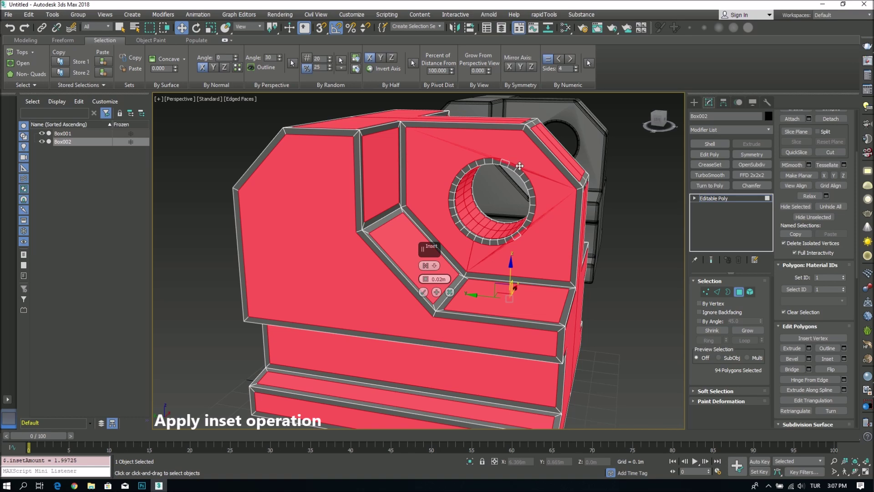
{"action": "mouse_move", "coordinate": [520, 165]}
{"action": "middle_mouse_down", "text": "alt"}
{"action": "mouse_move", "coordinate": [476, 205]}
{"action": "mouse_move", "coordinate": [400, 208]}
{"action": "mouse_move", "coordinate": [510, 227]}
{"action": "middle_mouse_up", "text": "alt"}
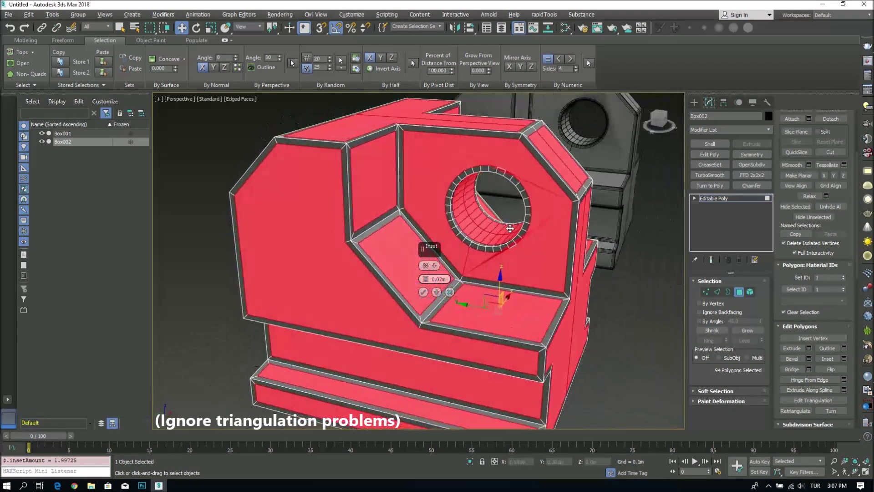
{"action": "left_click", "coordinate": [424, 292]}
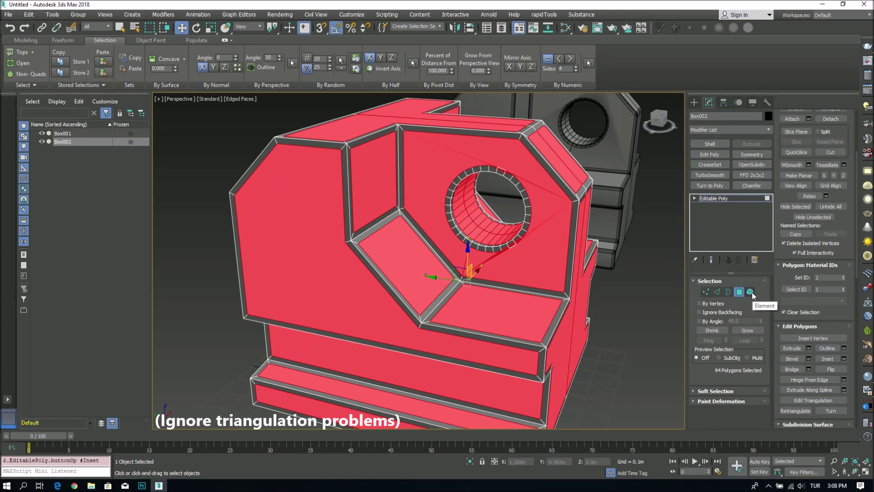
Step: At Element level, select Box002's front element around the hole (39 polygons)
{"action": "left_click", "coordinate": [750, 293]}
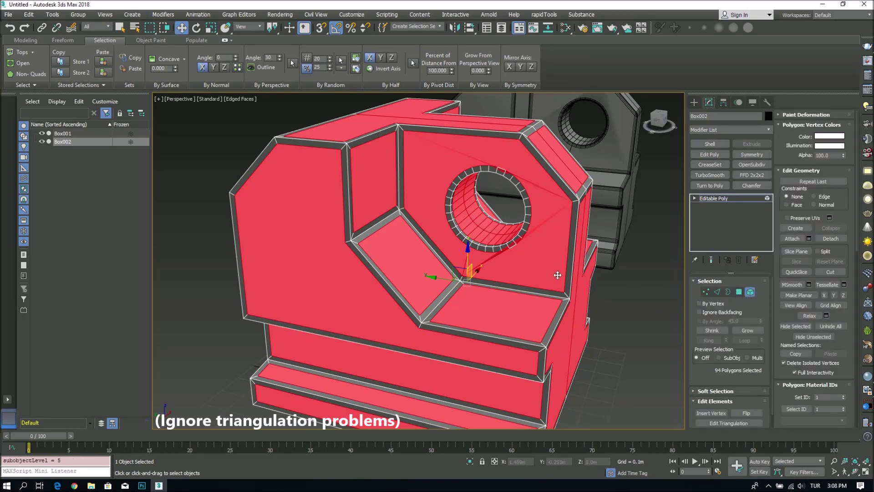
{"action": "left_click", "coordinate": [558, 275]}
{"action": "mouse_move", "coordinate": [540, 238]}
{"action": "middle_mouse_down", "text": "alt"}
{"action": "mouse_move", "coordinate": [521, 228]}
{"action": "mouse_move", "coordinate": [537, 232]}
{"action": "middle_mouse_up", "text": "alt"}
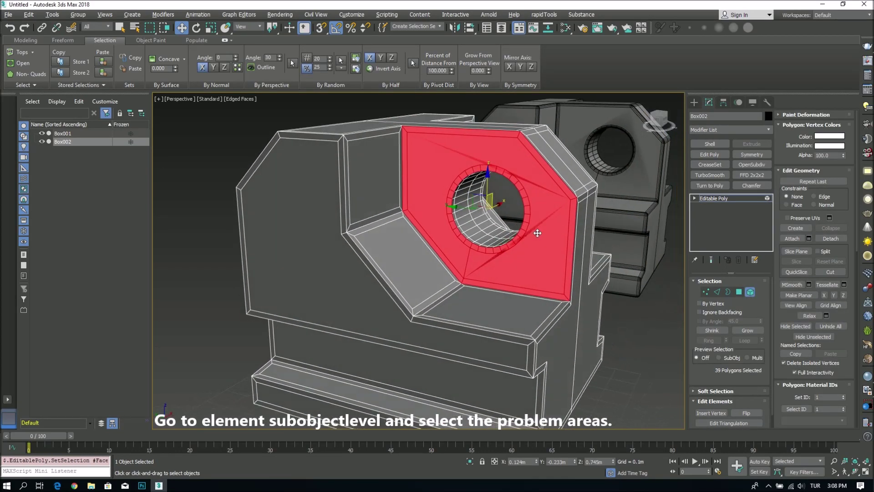
{"action": "scroll", "coordinate": [522, 192], "scroll_direction": "up", "scroll_amount": 5}
{"action": "scroll", "coordinate": [540, 223], "scroll_direction": "down", "scroll_amount": 1}
{"action": "scroll", "coordinate": [544, 227], "scroll_direction": "down", "scroll_amount": 3}
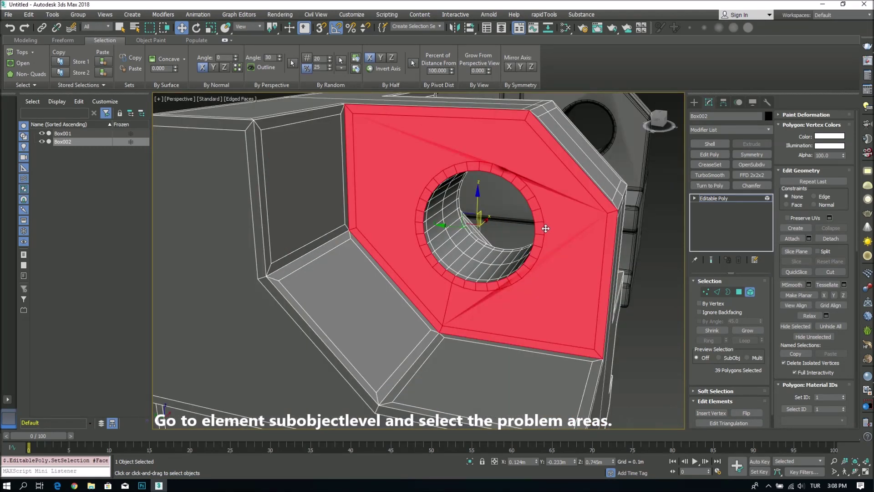
{"action": "scroll", "coordinate": [699, 353], "scroll_direction": "down", "scroll_amount": 1}
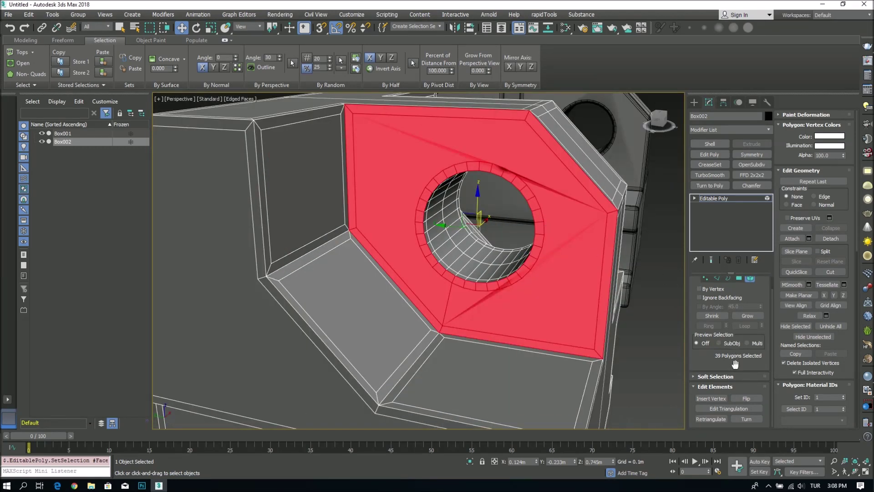
Step: Retriangulate the holed front element and inspect its new edges with shading toggled
{"action": "left_click", "coordinate": [713, 419]}
{"action": "middle_click_drag", "start_coordinate": [569, 319], "coordinate": [593, 327], "text": "alt"}
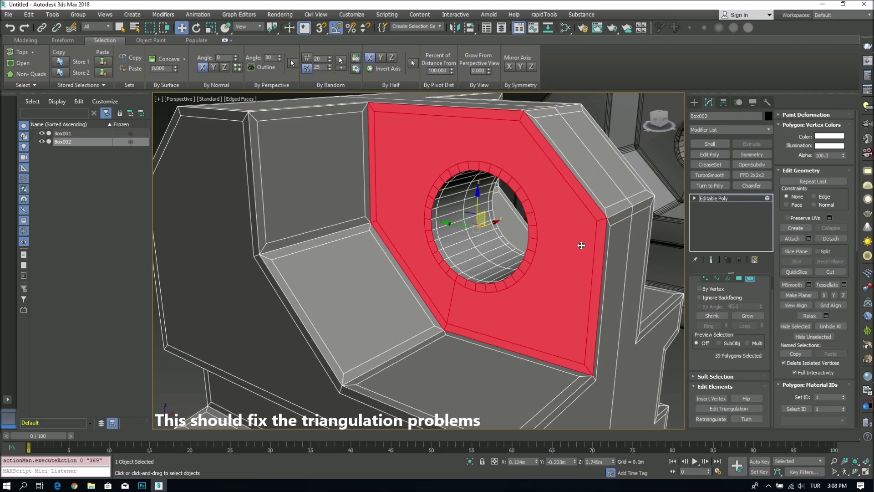
{"action": "middle_click_drag", "start_coordinate": [581, 246], "coordinate": [567, 246]}
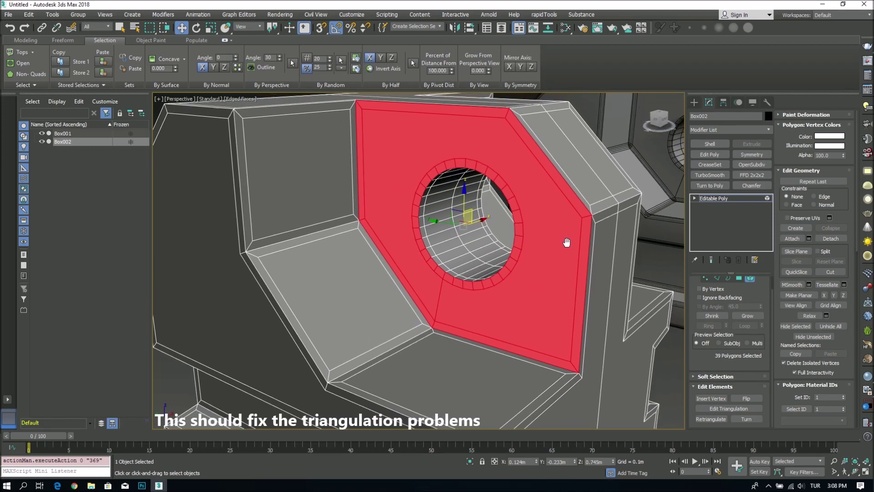
{"action": "key", "text": "F2"}
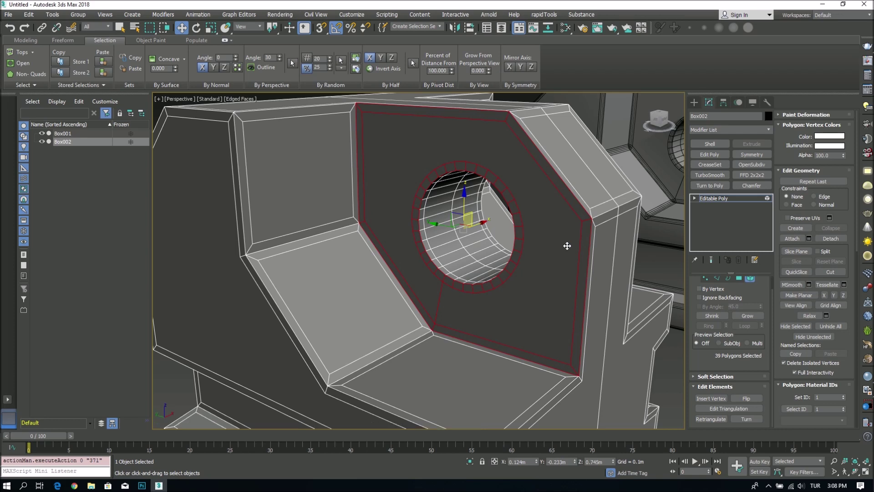
{"action": "key", "text": "F2"}
{"action": "mouse_move", "coordinate": [536, 278]}
{"action": "middle_mouse_down", "text": "alt"}
{"action": "mouse_move", "coordinate": [552, 283]}
{"action": "mouse_move", "coordinate": [547, 276]}
{"action": "middle_mouse_up", "text": "alt"}
{"action": "key", "text": "F2"}
{"action": "key", "text": "F2"}
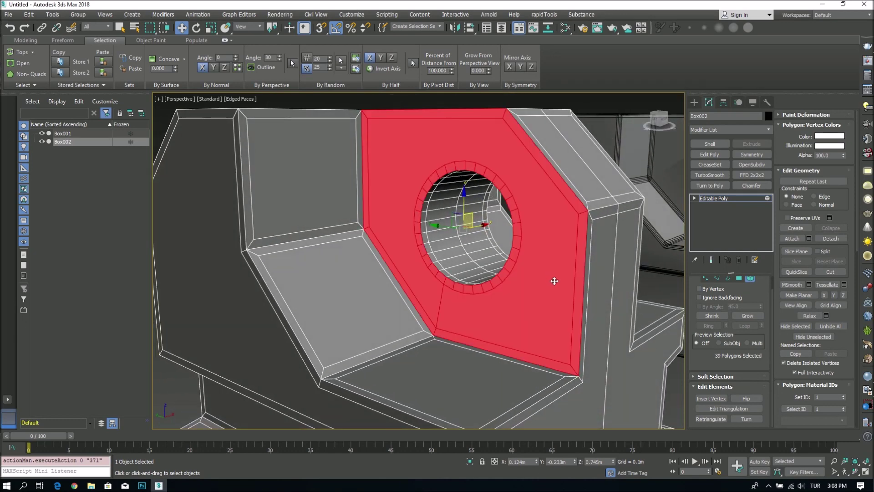
Step: Retriangulate all 366 polygons of the bracket, then clear the selection and exit Element mode
{"action": "key", "text": "ctrl+a"}
{"action": "middle_click_drag", "start_coordinate": [571, 301], "coordinate": [572, 291]}
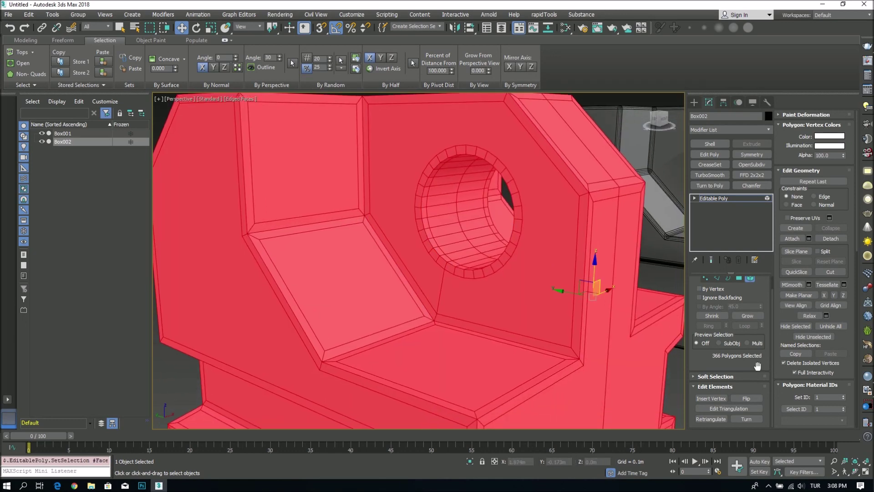
{"action": "left_click", "coordinate": [709, 418]}
{"action": "scroll", "coordinate": [569, 295], "scroll_direction": "down", "scroll_amount": 3}
{"action": "middle_click_drag", "start_coordinate": [569, 296], "coordinate": [485, 324], "text": "alt"}
{"action": "left_click", "coordinate": [663, 259]}
{"action": "mouse_move", "coordinate": [663, 259]}
{"action": "middle_mouse_down", "text": "alt"}
{"action": "mouse_move", "coordinate": [682, 290]}
{"action": "mouse_move", "coordinate": [611, 195]}
{"action": "mouse_move", "coordinate": [595, 208]}
{"action": "mouse_move", "coordinate": [583, 246]}
{"action": "middle_mouse_up", "text": "alt"}
{"action": "scroll", "coordinate": [566, 282], "scroll_direction": "up", "scroll_amount": 3}
{"action": "middle_click_drag", "start_coordinate": [567, 282], "coordinate": [568, 273], "text": "alt"}
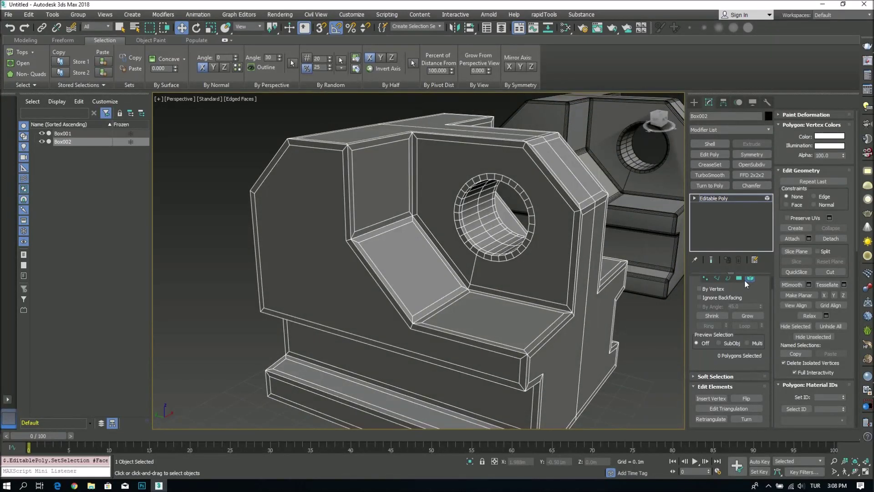
{"action": "left_click", "coordinate": [745, 281]}
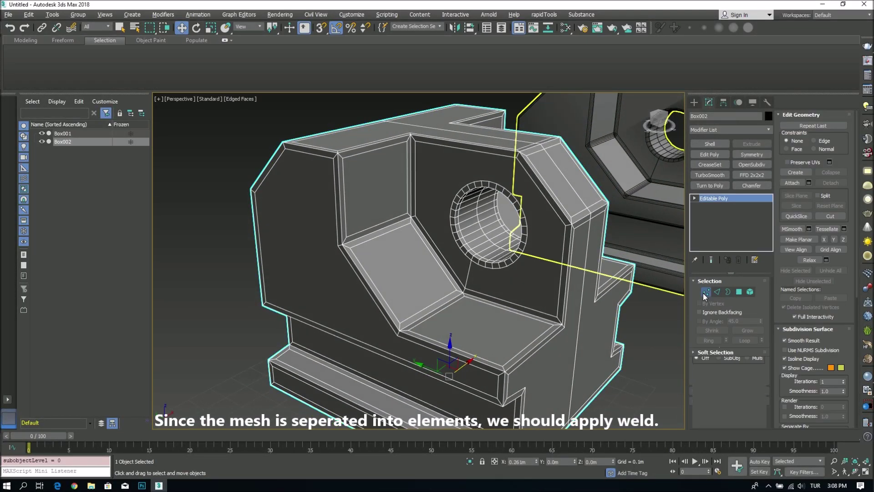
Step: At Element level, select several separate mesh pieces, including the right and top bevel strips, to check them
{"action": "left_click", "coordinate": [705, 292]}
{"action": "left_click", "coordinate": [750, 291]}
{"action": "left_click", "coordinate": [537, 255]}
{"action": "left_click", "coordinate": [587, 274]}
{"action": "left_click", "coordinate": [538, 173]}
{"action": "left_click", "coordinate": [500, 143]}
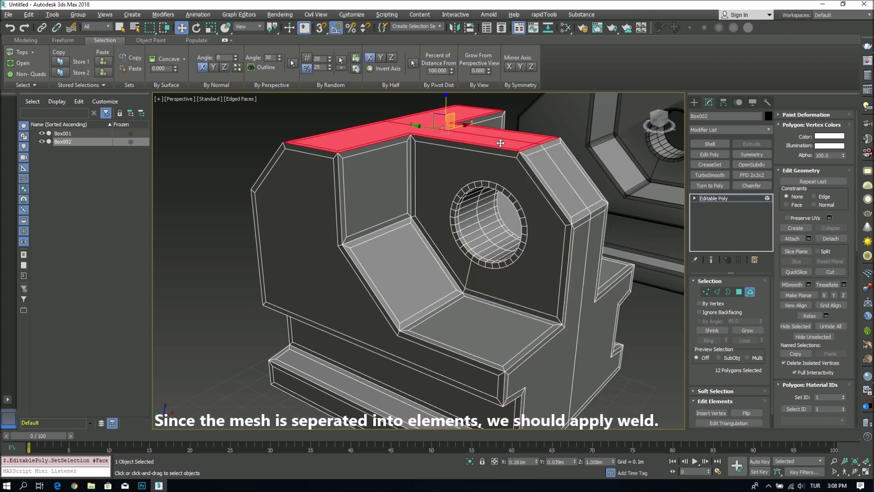
{"action": "left_click", "coordinate": [751, 293]}
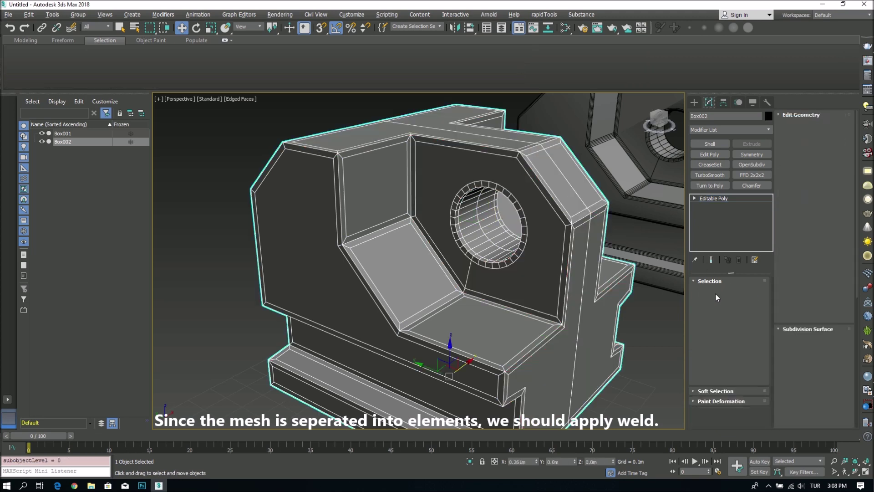
Step: Weld all of Box002's vertices, reducing 576 to 418, and return to object level
{"action": "left_click", "coordinate": [705, 292]}
{"action": "middle_click_drag", "start_coordinate": [569, 245], "coordinate": [578, 248], "text": "alt"}
{"action": "key", "text": "ctrl+a"}
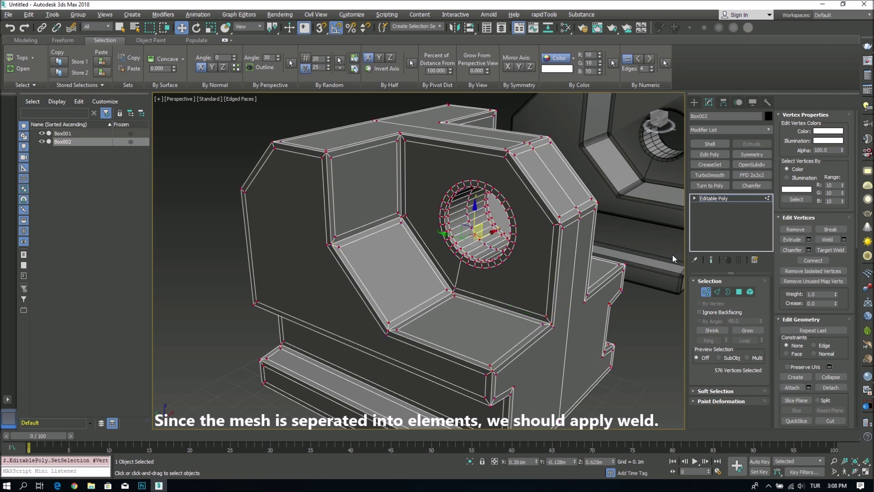
{"action": "left_click", "coordinate": [844, 241]}
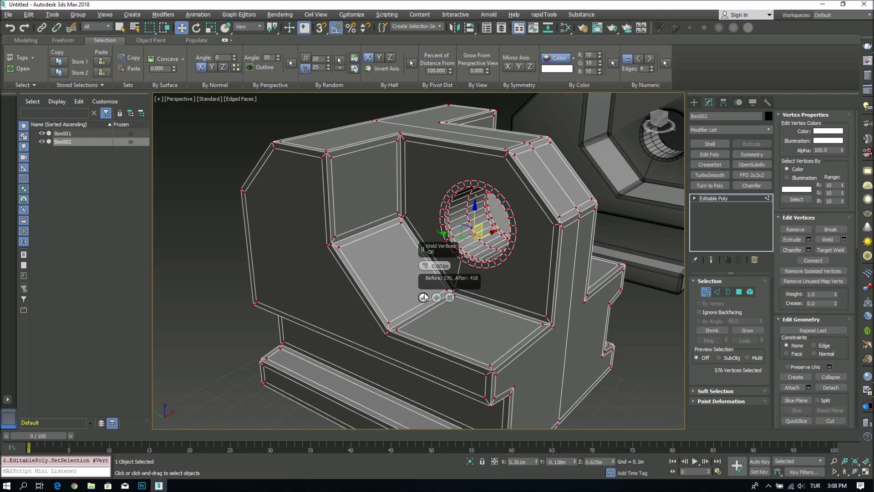
{"action": "left_click", "coordinate": [423, 298]}
{"action": "mouse_move", "coordinate": [423, 299]}
{"action": "middle_mouse_down", "text": "alt"}
{"action": "mouse_move", "coordinate": [527, 252]}
{"action": "mouse_move", "coordinate": [601, 277]}
{"action": "mouse_move", "coordinate": [663, 319]}
{"action": "middle_mouse_up", "text": "alt"}
{"action": "left_click", "coordinate": [713, 294]}
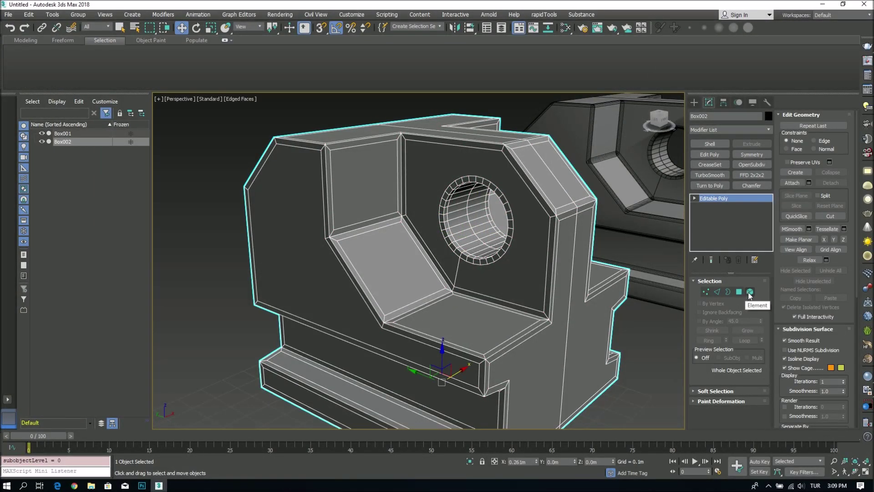
Step: Select Box002's polygons and elements, then pick the face containing the hole
{"action": "left_click", "coordinate": [740, 291]}
{"action": "key", "text": "ctrl+a"}
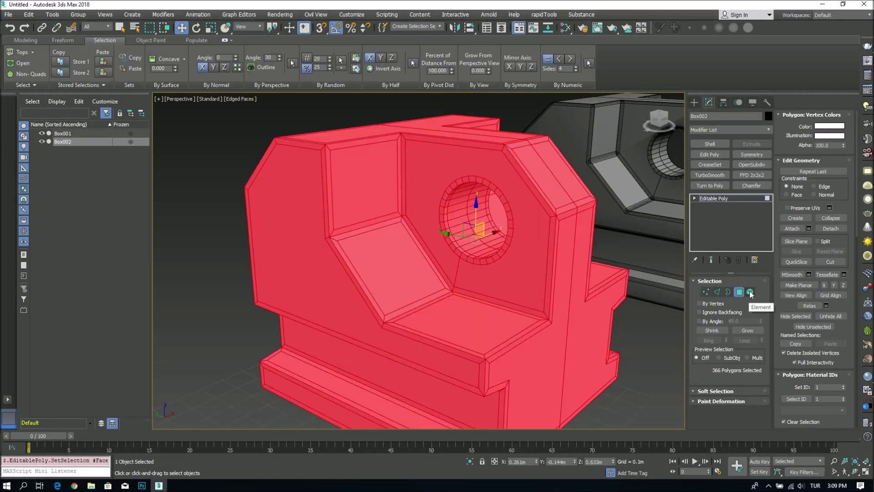
{"action": "key", "text": "5"}
{"action": "left_click", "coordinate": [619, 342]}
{"action": "left_click", "coordinate": [598, 326]}
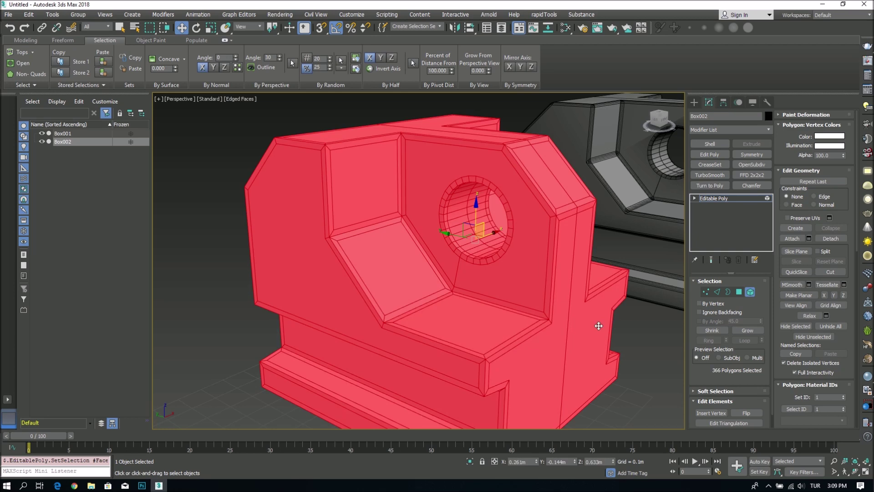
{"action": "left_click", "coordinate": [737, 293]}
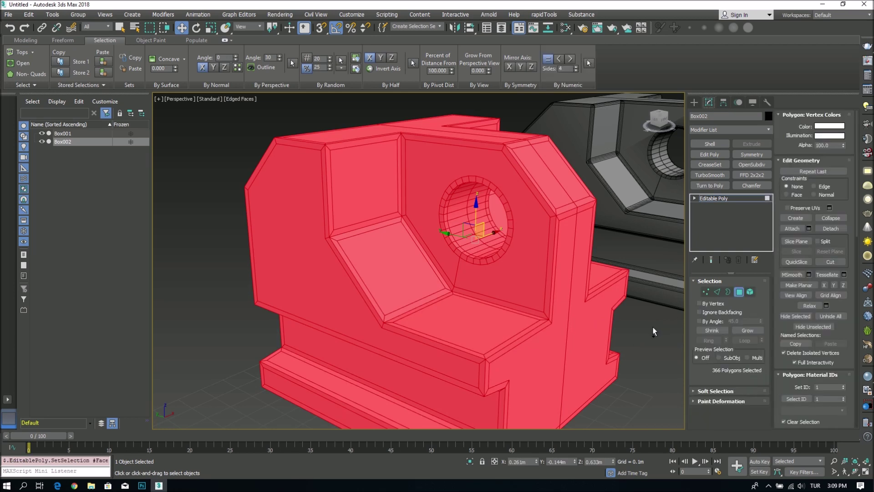
{"action": "scroll", "coordinate": [819, 331], "scroll_direction": "down", "scroll_amount": 3}
{"action": "scroll", "coordinate": [837, 350], "scroll_direction": "down", "scroll_amount": 2}
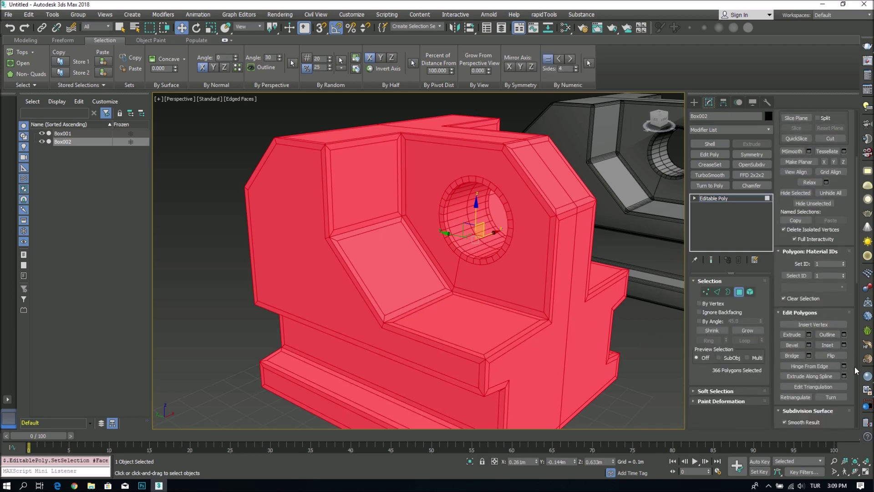
{"action": "scroll", "coordinate": [849, 377], "scroll_direction": "up", "scroll_amount": 3}
{"action": "scroll", "coordinate": [850, 377], "scroll_direction": "up", "scroll_amount": 2}
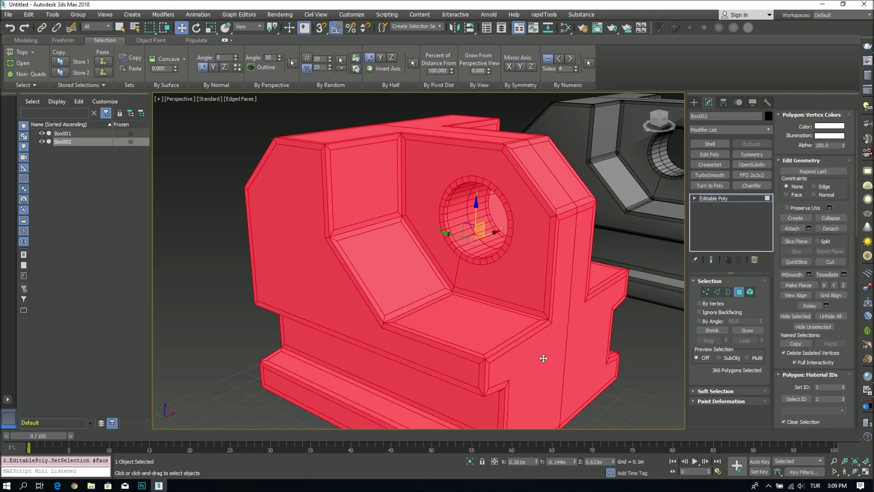
{"action": "left_click", "coordinate": [521, 295]}
{"action": "scroll", "coordinate": [850, 351], "scroll_direction": "down", "scroll_amount": 3}
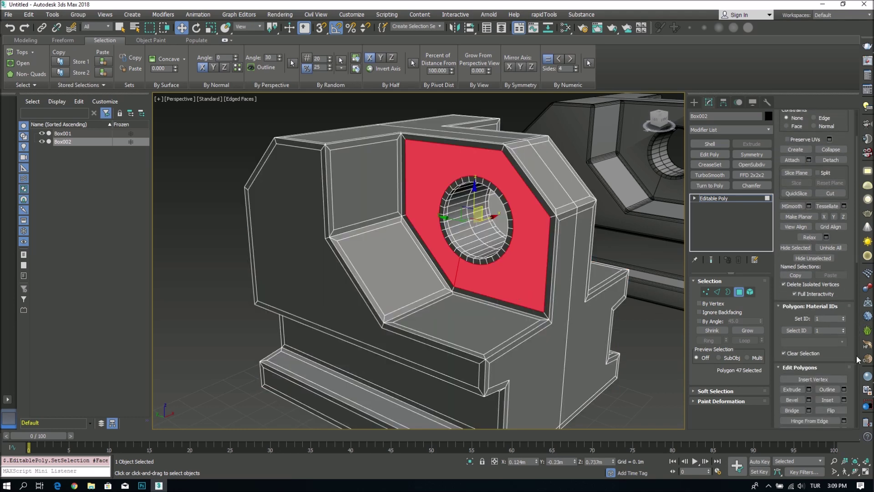
{"action": "scroll", "coordinate": [851, 348], "scroll_direction": "down", "scroll_amount": 1}
{"action": "scroll", "coordinate": [854, 348], "scroll_direction": "down", "scroll_amount": 1}
{"action": "scroll", "coordinate": [854, 348], "scroll_direction": "down", "scroll_amount": 1}
{"action": "scroll", "coordinate": [854, 351], "scroll_direction": "down", "scroll_amount": 1}
{"action": "scroll", "coordinate": [854, 350], "scroll_direction": "down", "scroll_amount": 4}
{"action": "scroll", "coordinate": [853, 351], "scroll_direction": "down", "scroll_amount": 4}
{"action": "scroll", "coordinate": [854, 351], "scroll_direction": "down", "scroll_amount": 4}
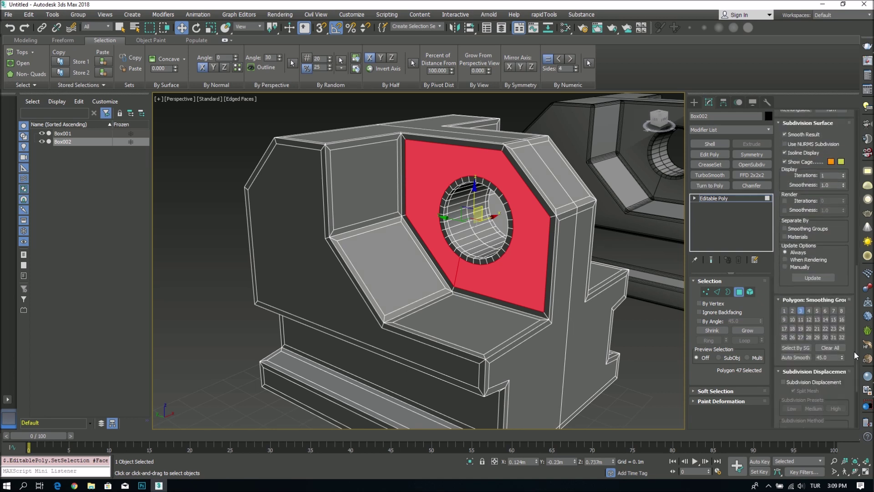
Step: Auto Smooth all of Box002's polygons at a 30-degree threshold
{"action": "key", "text": "ctrl+a"}
{"action": "left_click", "coordinate": [797, 358]}
{"action": "left_click", "coordinate": [823, 358]}
{"action": "left_click", "coordinate": [788, 358]}
{"action": "scroll", "coordinate": [457, 278], "scroll_direction": "down", "scroll_amount": 3}
{"action": "middle_click_drag", "start_coordinate": [458, 279], "coordinate": [474, 278]}
Step: Clear the selection, return to object level and inspect the smoothed bracket with Edged Faces toggled
{"action": "key", "text": "F4"}
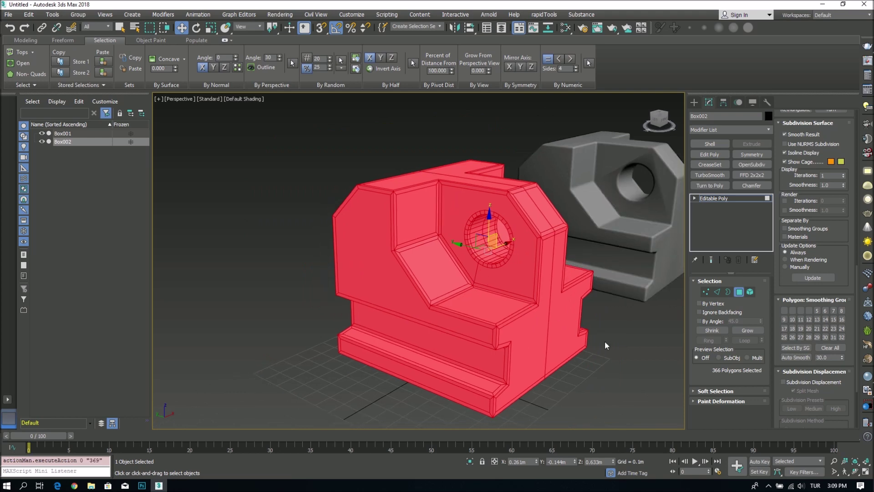
{"action": "left_click", "coordinate": [619, 357]}
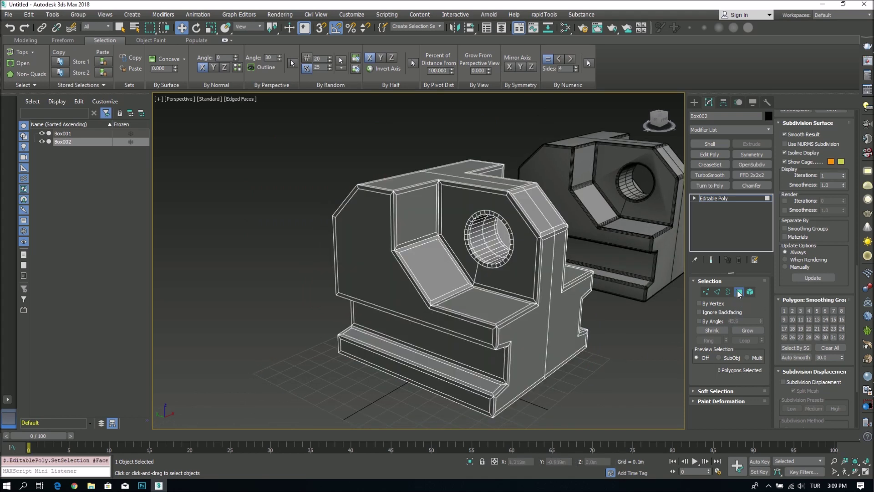
{"action": "left_click", "coordinate": [739, 292]}
{"action": "key", "text": "F4"}
{"action": "scroll", "coordinate": [613, 347], "scroll_direction": "up", "scroll_amount": 3}
{"action": "mouse_move", "coordinate": [436, 295]}
{"action": "middle_mouse_down", "text": "alt"}
{"action": "mouse_move", "coordinate": [537, 291]}
{"action": "mouse_move", "coordinate": [392, 293]}
{"action": "mouse_move", "coordinate": [441, 296]}
{"action": "middle_mouse_up", "text": "alt"}
{"action": "key", "text": "F4"}
{"action": "scroll", "coordinate": [428, 236], "scroll_direction": "up", "scroll_amount": 5}
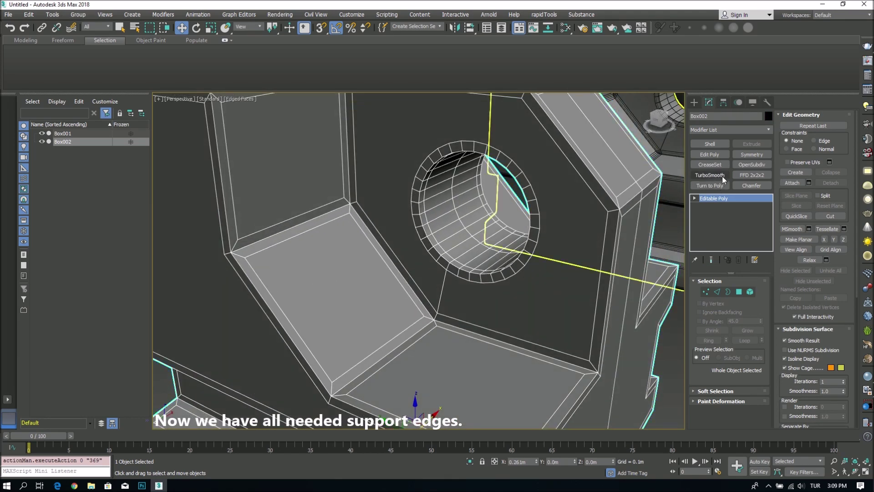
Step: Add a Chamfer modifier to the bracket limited to Unsmoothed Edges
{"action": "left_click", "coordinate": [748, 184]}
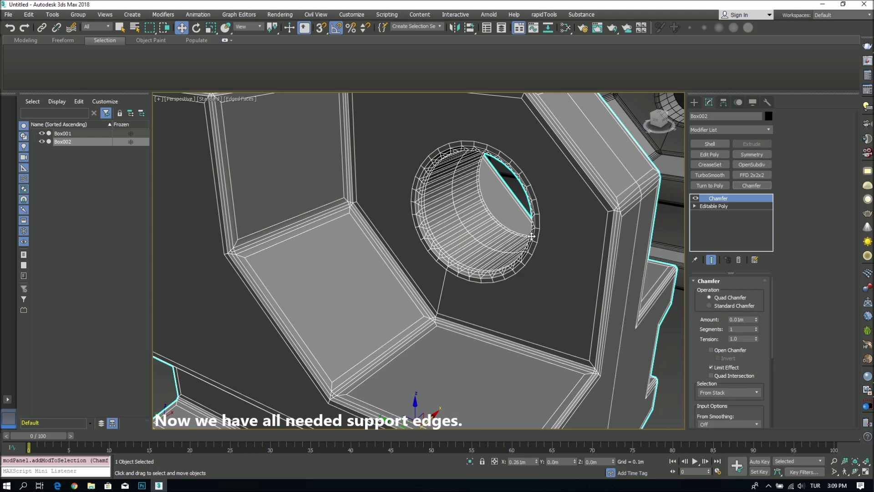
{"action": "scroll", "coordinate": [765, 387], "scroll_direction": "down", "scroll_amount": 3}
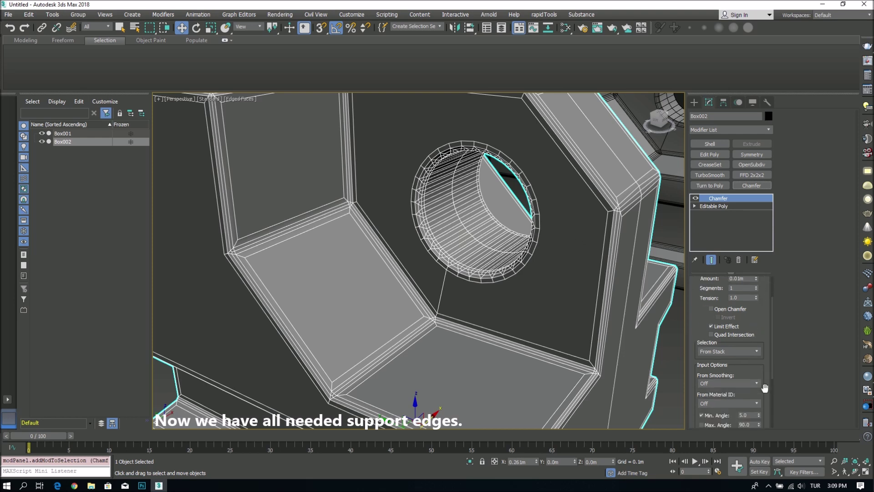
{"action": "scroll", "coordinate": [764, 392], "scroll_direction": "down", "scroll_amount": 1}
{"action": "scroll", "coordinate": [764, 392], "scroll_direction": "down", "scroll_amount": 1}
{"action": "left_click", "coordinate": [744, 356]}
{"action": "left_click", "coordinate": [725, 375]}
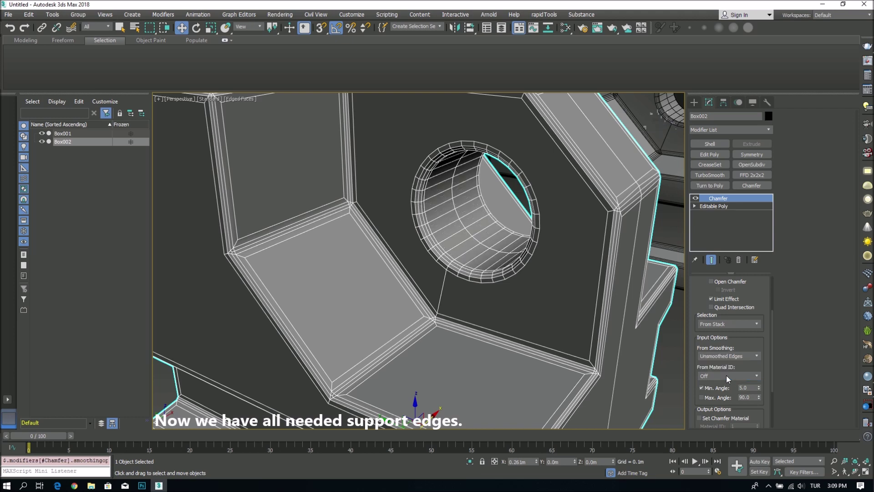
Step: Set the chamfer Amount to 0.014m, Tension 0.5 and Segments 2
{"action": "scroll", "coordinate": [668, 306], "scroll_direction": "up", "scroll_amount": 3}
{"action": "scroll", "coordinate": [668, 305], "scroll_direction": "up", "scroll_amount": 2}
{"action": "scroll", "coordinate": [766, 310], "scroll_direction": "up", "scroll_amount": 5}
{"action": "left_click_drag", "start_coordinate": [755, 319], "coordinate": [758, 303]}
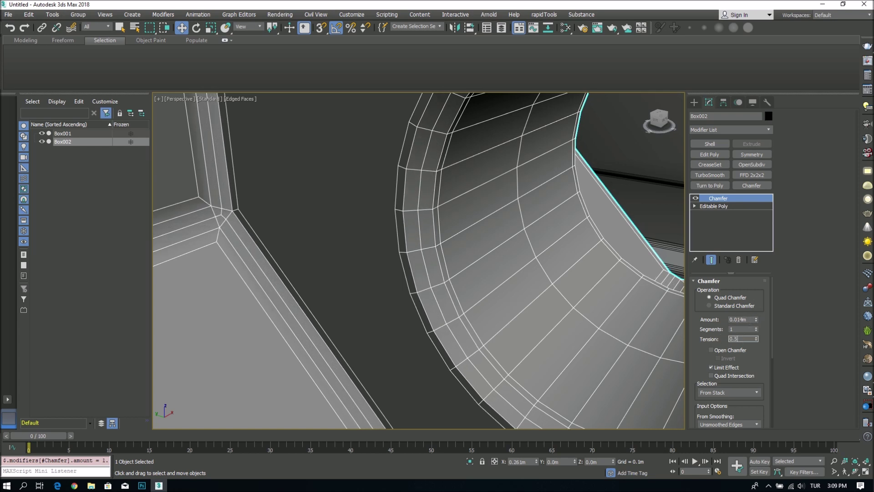
{"action": "key", "text": "Return"}
{"action": "left_click", "coordinate": [755, 327]}
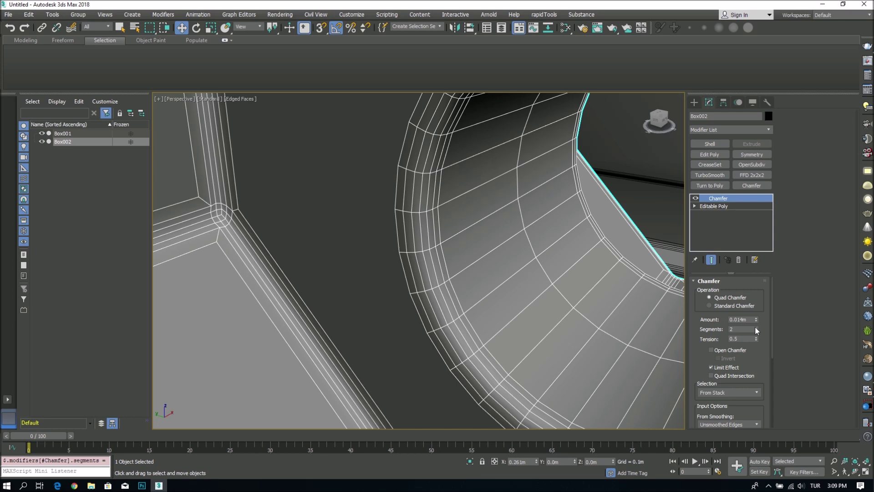
Step: Orbit in and hide edged faces to inspect a chamfered corner's shading
{"action": "scroll", "coordinate": [459, 266], "scroll_direction": "down", "scroll_amount": 5}
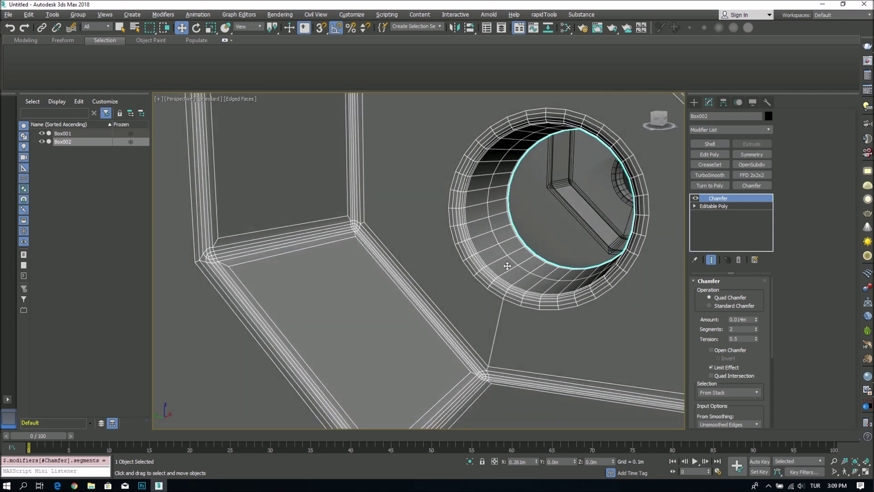
{"action": "middle_click_drag", "start_coordinate": [487, 275], "coordinate": [409, 250], "text": "alt"}
{"action": "scroll", "coordinate": [344, 222], "scroll_direction": "up", "scroll_amount": 5}
{"action": "scroll", "coordinate": [346, 220], "scroll_direction": "down", "scroll_amount": 1}
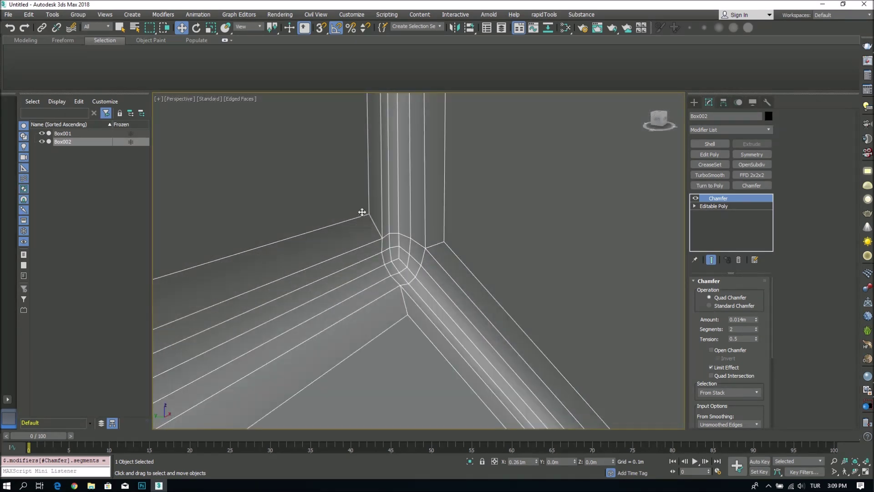
{"action": "scroll", "coordinate": [410, 237], "scroll_direction": "down", "scroll_amount": 6}
{"action": "scroll", "coordinate": [517, 281], "scroll_direction": "up", "scroll_amount": 2}
{"action": "scroll", "coordinate": [517, 281], "scroll_direction": "down", "scroll_amount": 1}
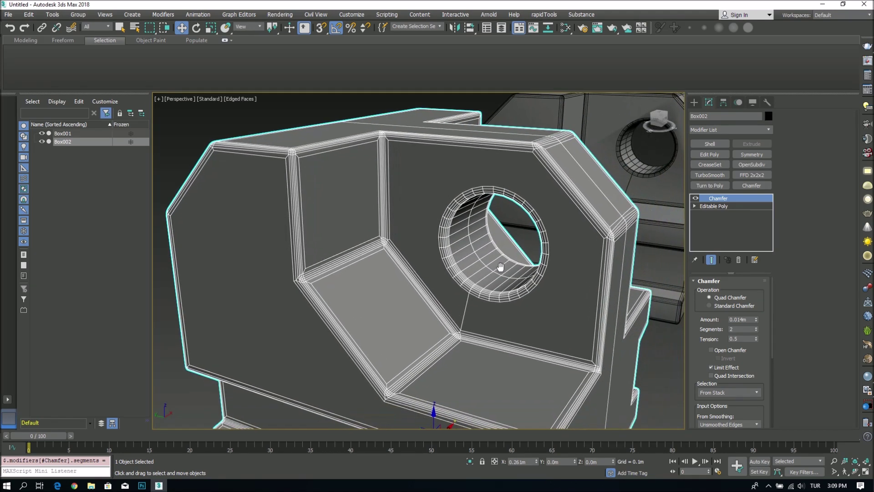
{"action": "key", "text": "F4"}
{"action": "mouse_move", "coordinate": [502, 269]}
{"action": "middle_mouse_down", "text": "alt"}
{"action": "mouse_move", "coordinate": [581, 269]}
{"action": "mouse_move", "coordinate": [521, 272]}
{"action": "middle_mouse_up", "text": "alt"}
{"action": "scroll", "coordinate": [547, 296], "scroll_direction": "down", "scroll_amount": 3}
{"action": "left_click", "coordinate": [602, 340]}
{"action": "key", "text": "z"}
{"action": "mouse_move", "coordinate": [523, 326]}
{"action": "middle_mouse_down", "text": "alt"}
{"action": "mouse_move", "coordinate": [422, 286]}
{"action": "mouse_move", "coordinate": [566, 273]}
{"action": "mouse_move", "coordinate": [535, 276]}
{"action": "mouse_move", "coordinate": [630, 241]}
{"action": "mouse_move", "coordinate": [565, 252]}
{"action": "mouse_move", "coordinate": [450, 204]}
{"action": "mouse_move", "coordinate": [522, 190]}
{"action": "middle_mouse_up", "text": "alt"}
{"action": "left_click", "coordinate": [422, 287]}
{"action": "scroll", "coordinate": [566, 252], "scroll_direction": "up", "scroll_amount": 5}
{"action": "scroll", "coordinate": [432, 201], "scroll_direction": "up", "scroll_amount": 4}
{"action": "scroll", "coordinate": [445, 195], "scroll_direction": "down", "scroll_amount": 5}
{"action": "left_click", "coordinate": [473, 211]}
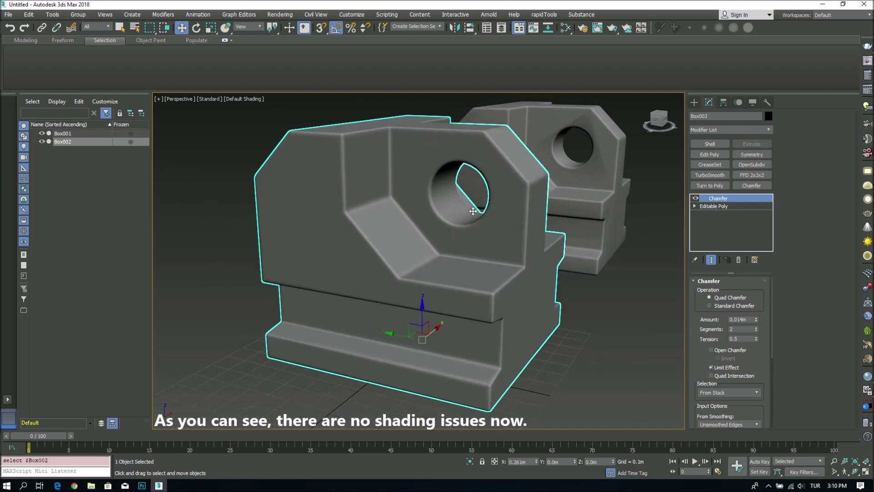
{"action": "key", "text": "F4"}
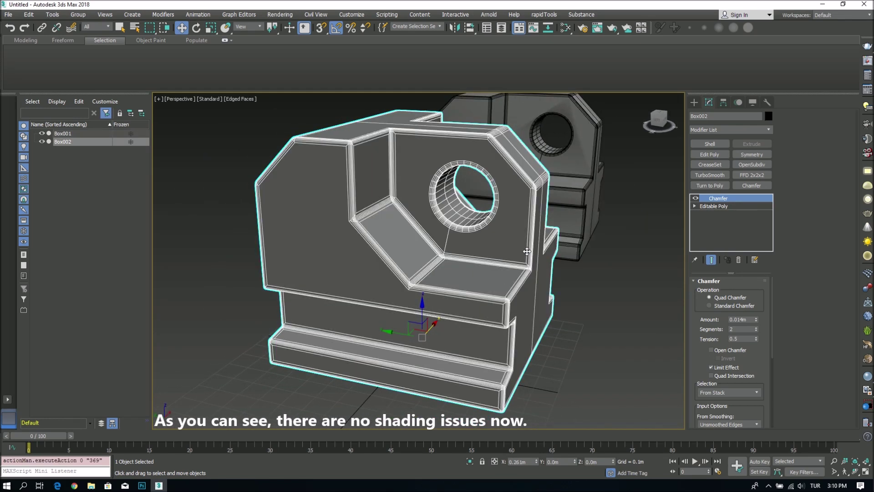
{"action": "key", "text": "F4"}
{"action": "scroll", "coordinate": [474, 251], "scroll_direction": "up", "scroll_amount": 5}
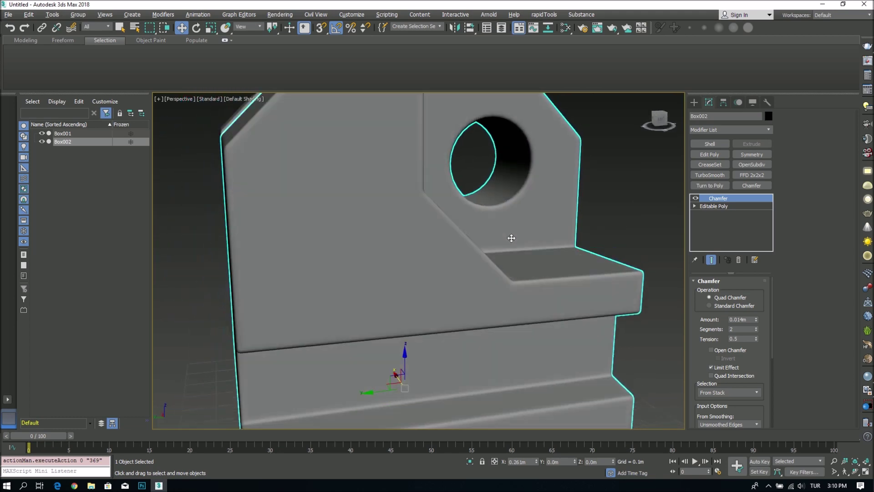
{"action": "mouse_move", "coordinate": [520, 242]}
{"action": "middle_mouse_down", "text": "alt"}
{"action": "mouse_move", "coordinate": [400, 256]}
{"action": "mouse_move", "coordinate": [395, 233]}
{"action": "mouse_move", "coordinate": [468, 224]}
{"action": "mouse_move", "coordinate": [635, 244]}
{"action": "mouse_move", "coordinate": [635, 226]}
{"action": "middle_mouse_up", "text": "alt"}
{"action": "scroll", "coordinate": [410, 253], "scroll_direction": "down", "scroll_amount": 3}
{"action": "scroll", "coordinate": [522, 256], "scroll_direction": "down", "scroll_amount": 5}
{"action": "mouse_move", "coordinate": [523, 256]}
{"action": "middle_mouse_down", "text": "alt"}
{"action": "mouse_move", "coordinate": [538, 282]}
{"action": "mouse_move", "coordinate": [572, 306]}
{"action": "mouse_move", "coordinate": [613, 292]}
{"action": "mouse_move", "coordinate": [467, 255]}
{"action": "middle_mouse_up", "text": "alt"}
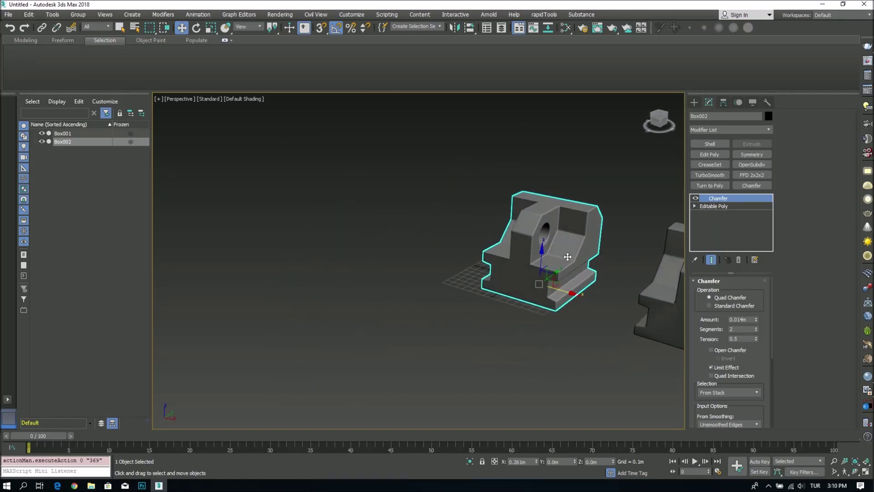
{"action": "scroll", "coordinate": [467, 256], "scroll_direction": "up", "scroll_amount": 5}
{"action": "key", "text": "shift+z"}
{"action": "key", "text": "F4"}
{"action": "mouse_move", "coordinate": [545, 326]}
{"action": "middle_mouse_down"}
{"action": "mouse_move", "coordinate": [521, 320]}
{"action": "mouse_move", "coordinate": [578, 285]}
{"action": "middle_mouse_up"}
{"action": "scroll", "coordinate": [523, 312], "scroll_direction": "down", "scroll_amount": 3}
{"action": "scroll", "coordinate": [587, 262], "scroll_direction": "up", "scroll_amount": 3}
{"action": "left_click", "coordinate": [587, 262], "text": "ctrl"}
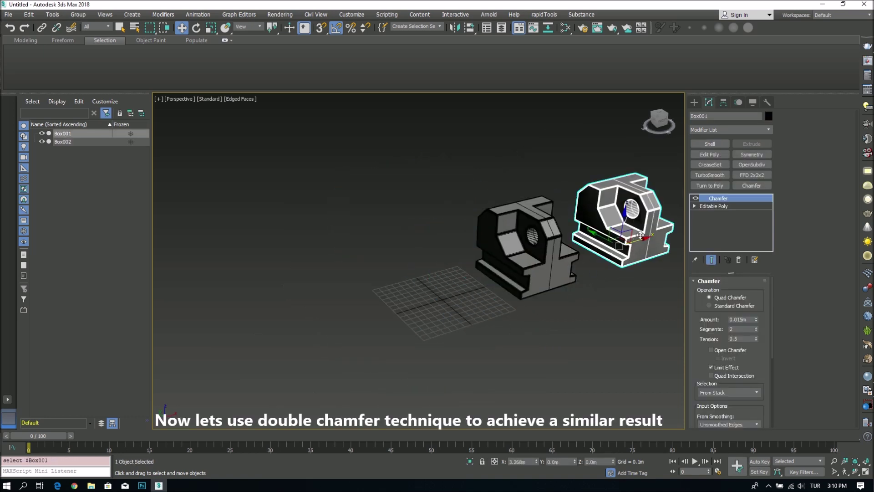
{"action": "left_click_drag", "start_coordinate": [550, 270], "coordinate": [459, 296], "text": "shift"}
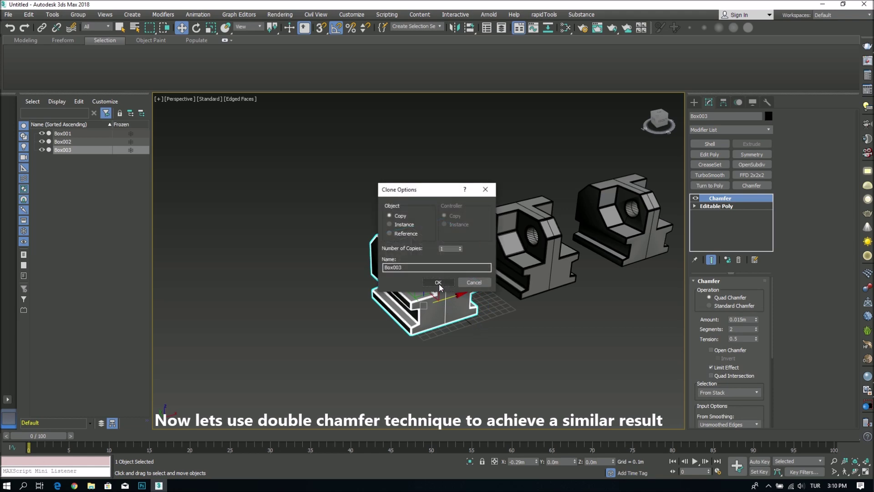
Step: Confirm the independent copy Box003 and orbit to a frontal view of it
{"action": "left_click", "coordinate": [438, 284]}
{"action": "key", "text": "F4"}
{"action": "scroll", "coordinate": [410, 289], "scroll_direction": "up", "scroll_amount": 2}
{"action": "scroll", "coordinate": [410, 290], "scroll_direction": "up", "scroll_amount": 3}
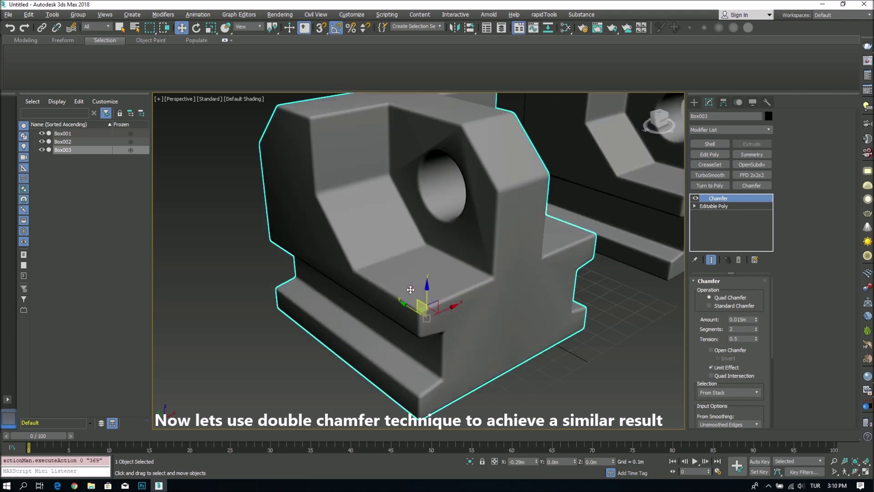
{"action": "middle_click_drag", "start_coordinate": [410, 290], "coordinate": [599, 280], "text": "alt"}
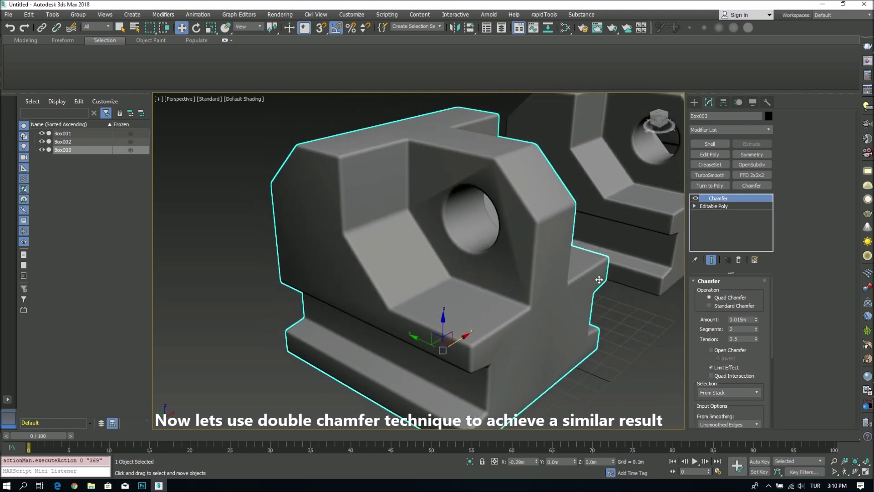
Step: Disable Box003's existing Chamfer and add a second Chamfer beneath it on the base mesh
{"action": "left_click", "coordinate": [695, 198]}
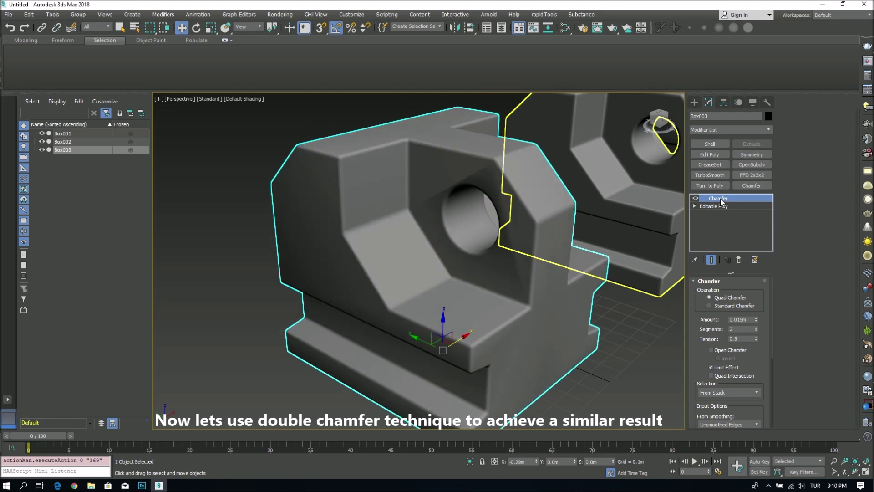
{"action": "key", "text": "F4"}
{"action": "left_click", "coordinate": [695, 199]}
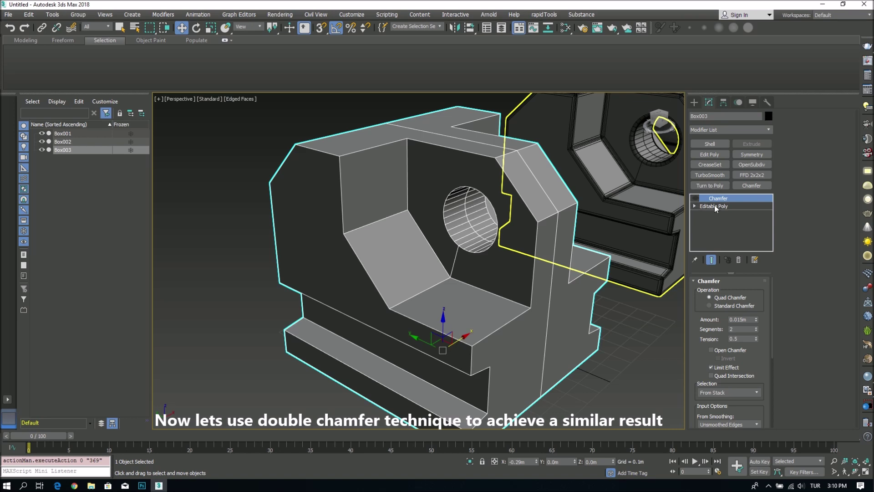
{"action": "left_click", "coordinate": [749, 186]}
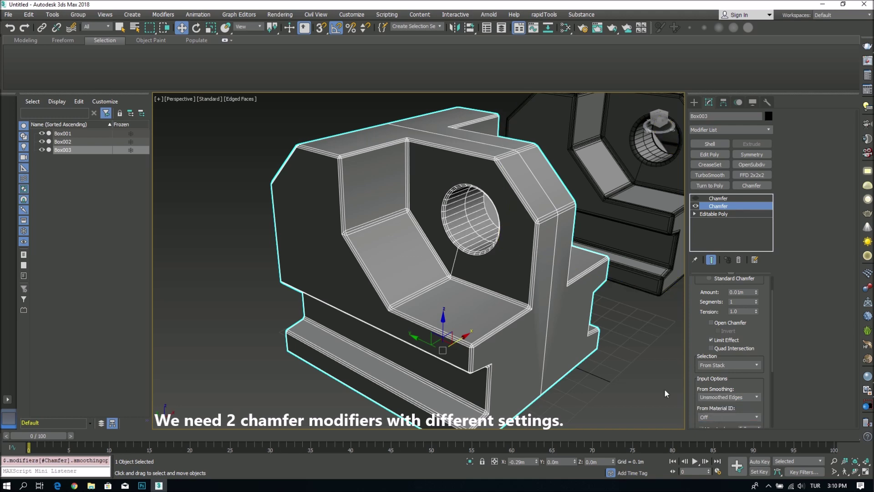
Step: Raise Box003's lower Chamfer amount to about 0.015m with 1 segment, then orbit the bracket
{"action": "scroll", "coordinate": [452, 173], "scroll_direction": "up", "scroll_amount": 2}
{"action": "scroll", "coordinate": [447, 195], "scroll_direction": "up", "scroll_amount": 2}
{"action": "scroll", "coordinate": [447, 195], "scroll_direction": "up", "scroll_amount": 2}
{"action": "scroll", "coordinate": [444, 264], "scroll_direction": "up", "scroll_amount": 1}
{"action": "scroll", "coordinate": [765, 328], "scroll_direction": "up", "scroll_amount": 2}
{"action": "right_click", "coordinate": [756, 318]}
{"action": "left_click_drag", "start_coordinate": [757, 318], "coordinate": [755, 262]}
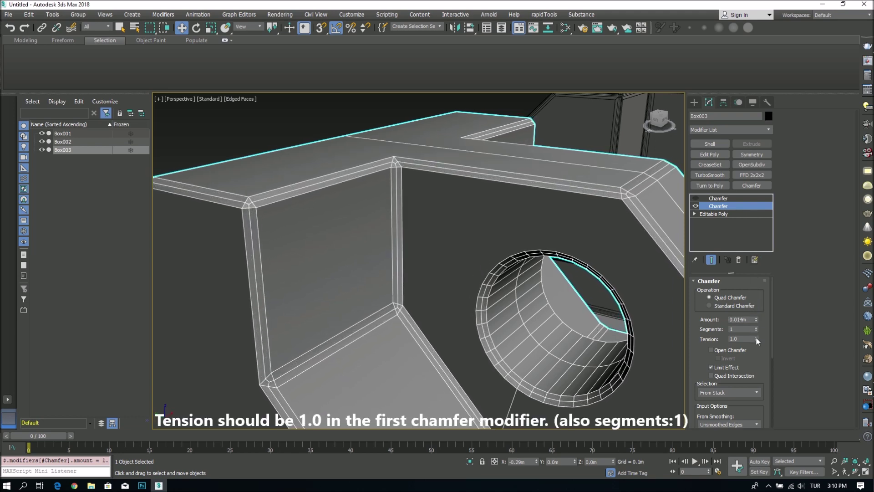
{"action": "left_click_drag", "start_coordinate": [756, 339], "coordinate": [753, 384]}
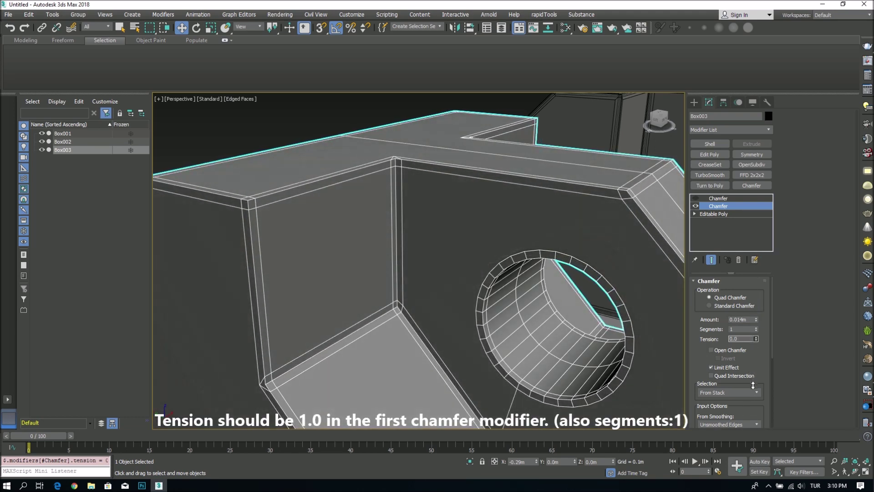
{"action": "double_click", "coordinate": [731, 339]}
{"action": "left_click_drag", "start_coordinate": [756, 321], "coordinate": [753, 303]}
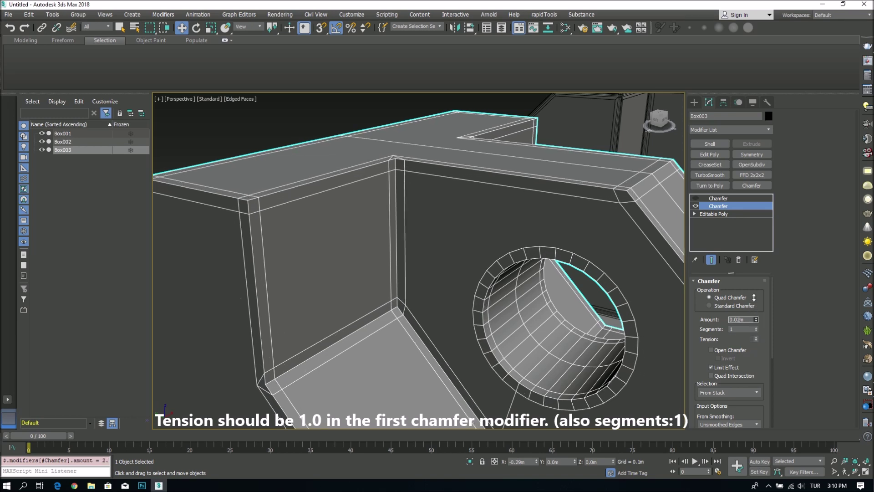
{"action": "mouse_move", "coordinate": [523, 292]}
{"action": "middle_mouse_down", "text": "alt"}
{"action": "mouse_move", "coordinate": [530, 249]}
{"action": "mouse_move", "coordinate": [527, 272]}
{"action": "mouse_move", "coordinate": [550, 255]}
{"action": "mouse_move", "coordinate": [595, 255]}
{"action": "mouse_move", "coordinate": [507, 264]}
{"action": "mouse_move", "coordinate": [514, 279]}
{"action": "mouse_move", "coordinate": [525, 255]}
{"action": "mouse_move", "coordinate": [543, 328]}
{"action": "mouse_move", "coordinate": [490, 303]}
{"action": "middle_mouse_up", "text": "alt"}
{"action": "scroll", "coordinate": [482, 294], "scroll_direction": "up", "scroll_amount": 4}
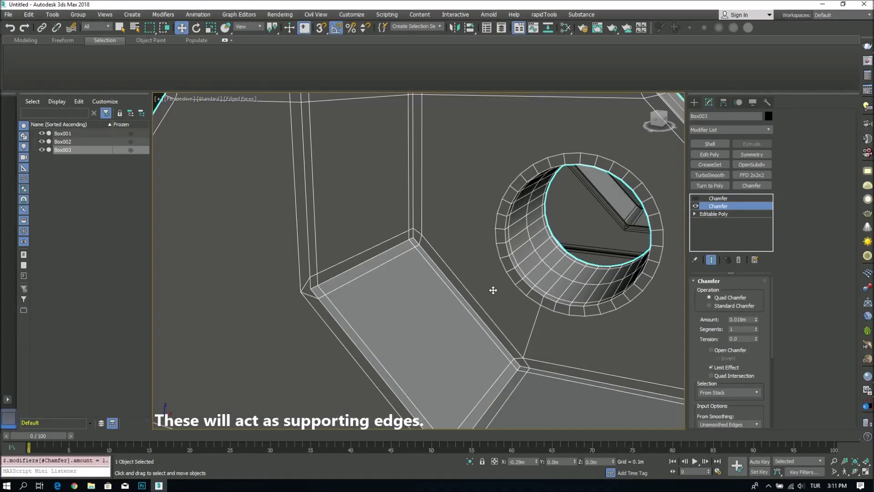
Step: Re-enable the upper Chamfer, reduce its amount to 0.013m and frame the bracket
{"action": "left_click", "coordinate": [695, 198]}
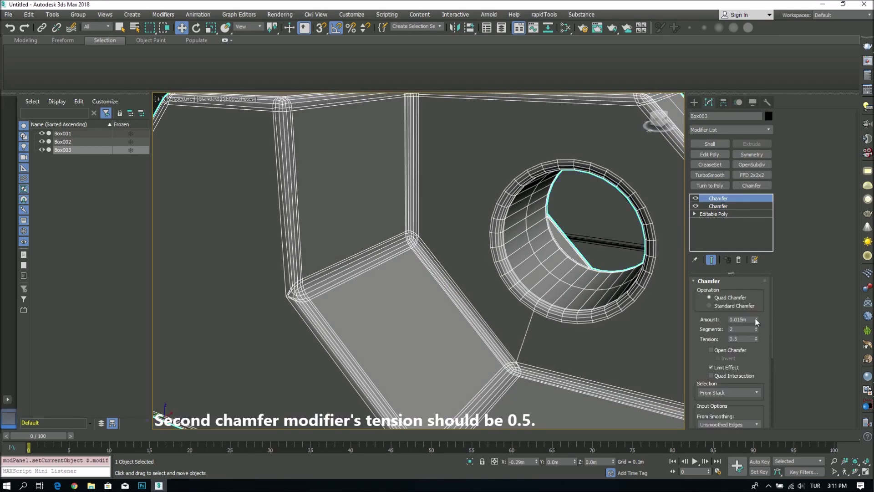
{"action": "left_click_drag", "start_coordinate": [755, 318], "coordinate": [755, 322]}
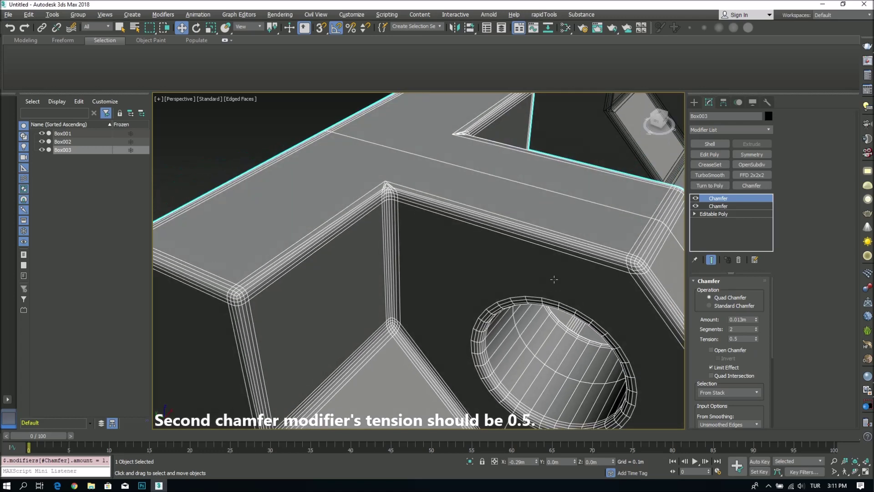
{"action": "key", "text": "F4"}
{"action": "key", "text": "z"}
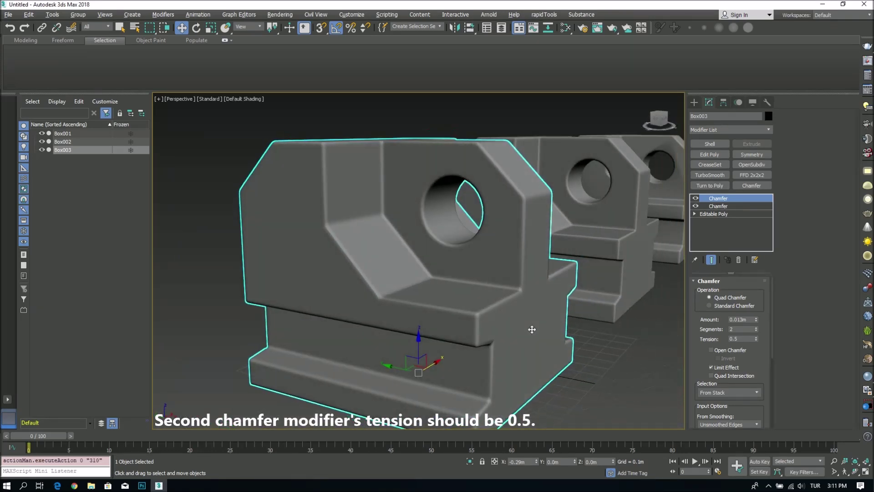
Step: Toggle edged faces and orbit to compare Box003's shading with Box002
{"action": "key", "text": "F4"}
{"action": "mouse_move", "coordinate": [473, 294]}
{"action": "middle_mouse_down", "text": "alt"}
{"action": "mouse_move", "coordinate": [560, 248]}
{"action": "mouse_move", "coordinate": [636, 259]}
{"action": "mouse_move", "coordinate": [559, 283]}
{"action": "mouse_move", "coordinate": [518, 284]}
{"action": "mouse_move", "coordinate": [569, 254]}
{"action": "mouse_move", "coordinate": [566, 244]}
{"action": "mouse_move", "coordinate": [470, 287]}
{"action": "mouse_move", "coordinate": [482, 279]}
{"action": "mouse_move", "coordinate": [471, 279]}
{"action": "middle_mouse_up", "text": "alt"}
{"action": "key", "text": "F4"}
{"action": "key", "text": "F4"}
{"action": "left_click", "coordinate": [599, 261]}
{"action": "key", "text": "z"}
{"action": "left_click", "coordinate": [471, 279]}
Step: Add a Turn to Poly modifier to Box003 from the modifier list
{"action": "key", "text": "z"}
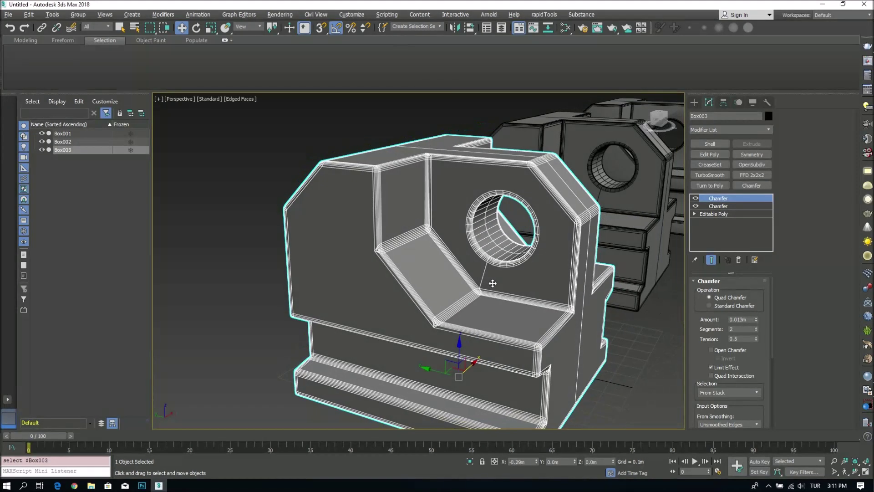
{"action": "scroll", "coordinate": [434, 271], "scroll_direction": "up", "scroll_amount": 2}
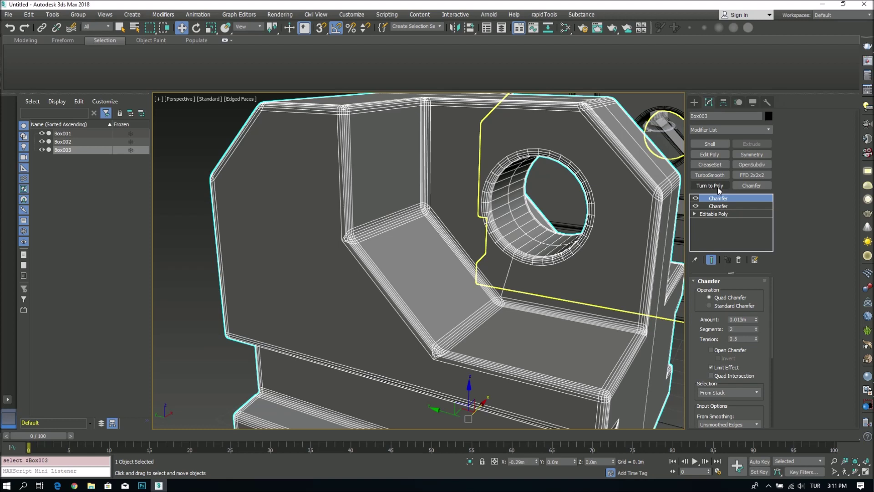
{"action": "left_click", "coordinate": [716, 127]}
{"action": "key", "text": "t"}
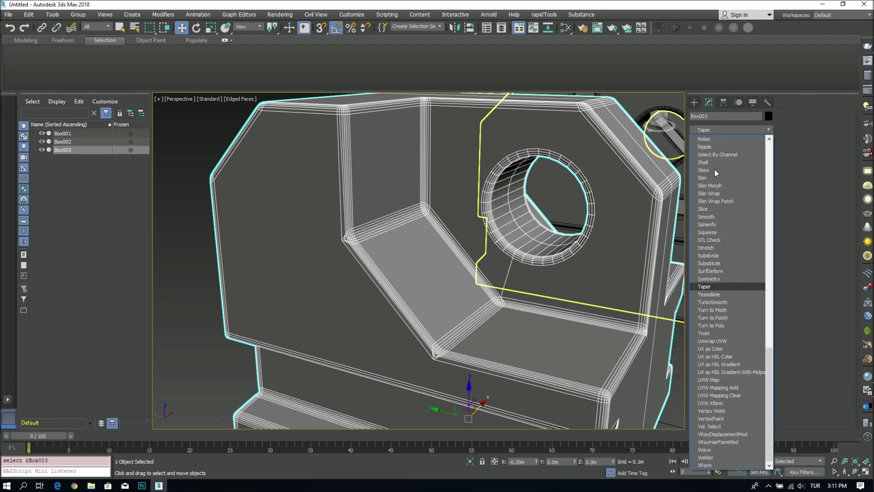
{"action": "key", "text": "u"}
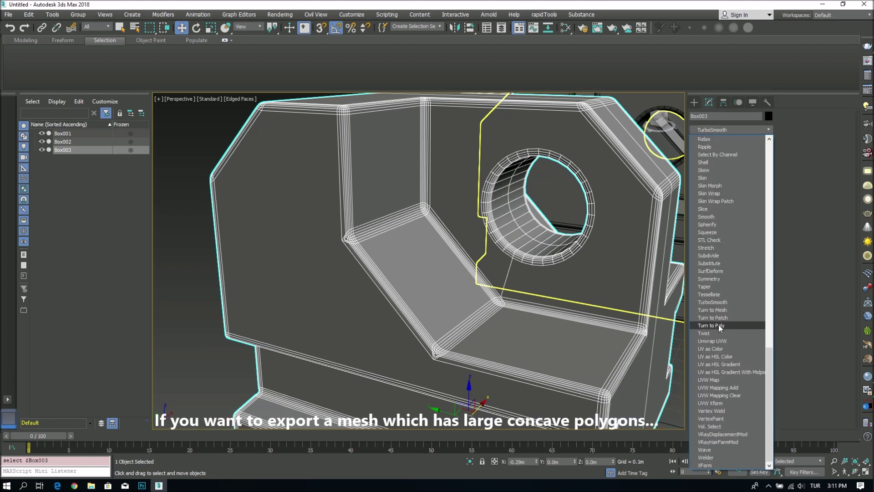
{"action": "left_click", "coordinate": [726, 123]}
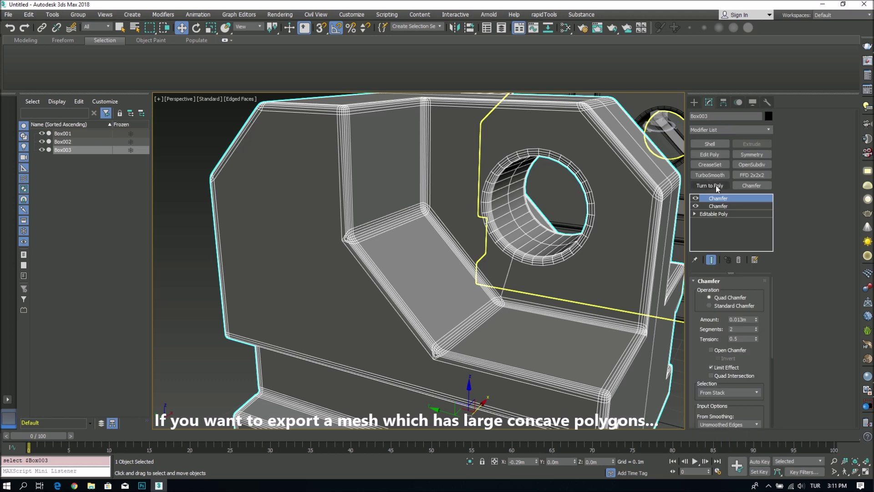
{"action": "left_click", "coordinate": [715, 184]}
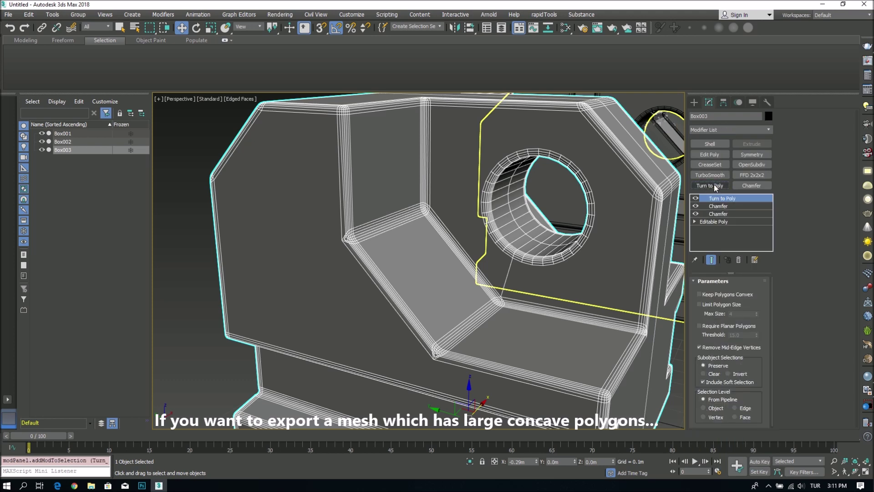
Step: Enable Keep Polygons Convex with polygon size limited to 4, then reselect Box003
{"action": "left_click", "coordinate": [717, 294]}
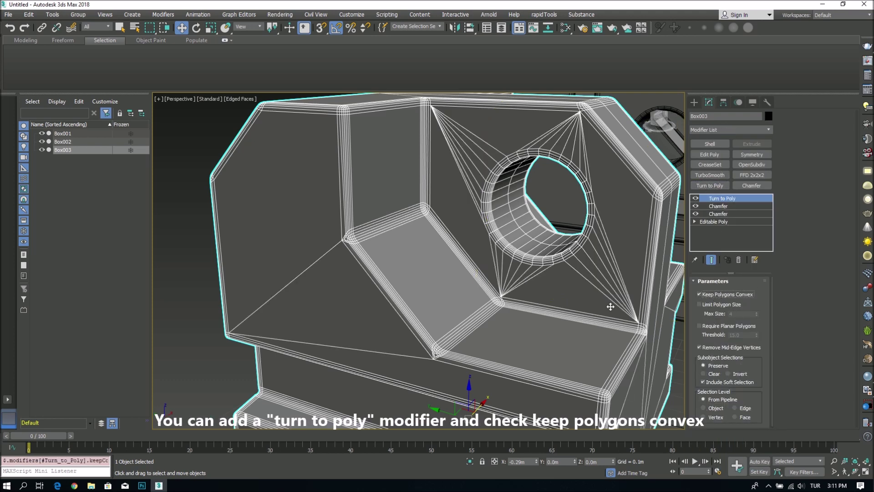
{"action": "scroll", "coordinate": [610, 306], "scroll_direction": "down", "scroll_amount": 4}
{"action": "middle_click_drag", "start_coordinate": [587, 299], "coordinate": [558, 273], "text": "alt"}
{"action": "middle_click_drag", "start_coordinate": [669, 304], "coordinate": [594, 312], "text": "alt"}
{"action": "scroll", "coordinate": [598, 303], "scroll_direction": "down", "scroll_amount": 3}
{"action": "left_click", "coordinate": [598, 303]}
{"action": "left_click", "coordinate": [594, 312]}
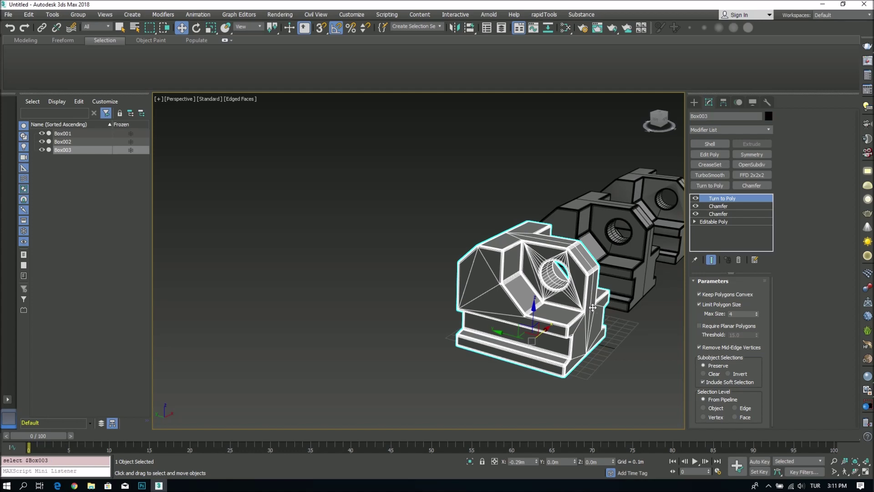
Step: Hide edged faces and orbit around Box003 to inspect its shading
{"action": "key", "text": "F4"}
{"action": "middle_click_drag", "start_coordinate": [597, 350], "coordinate": [618, 332], "text": "alt"}
{"action": "scroll", "coordinate": [542, 312], "scroll_direction": "up", "scroll_amount": 3}
{"action": "mouse_move", "coordinate": [542, 312]}
{"action": "middle_mouse_down", "text": "alt"}
{"action": "mouse_move", "coordinate": [468, 319]}
{"action": "mouse_move", "coordinate": [523, 320]}
{"action": "middle_mouse_up", "text": "alt"}
{"action": "left_click", "coordinate": [574, 255]}
{"action": "middle_click_drag", "start_coordinate": [574, 255], "coordinate": [554, 282], "text": "alt"}
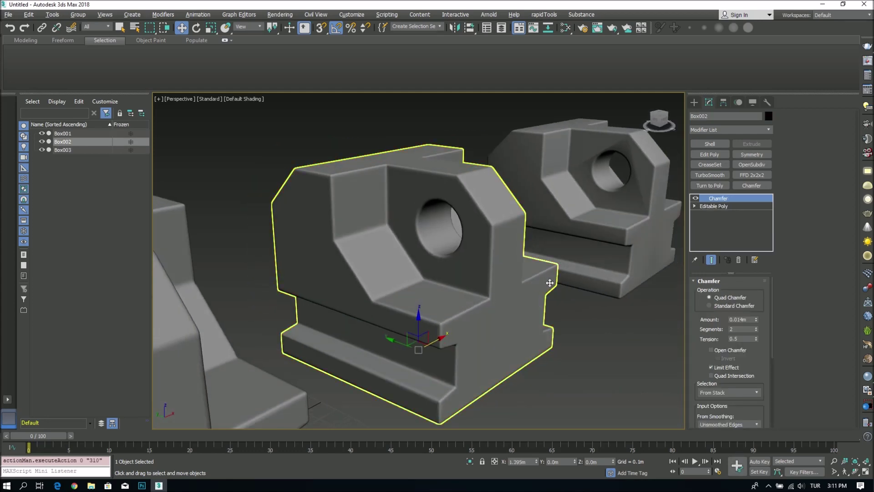
Step: Copy Box003's Turn to Poly modifier and paste it onto Box002
{"action": "key", "text": "F4"}
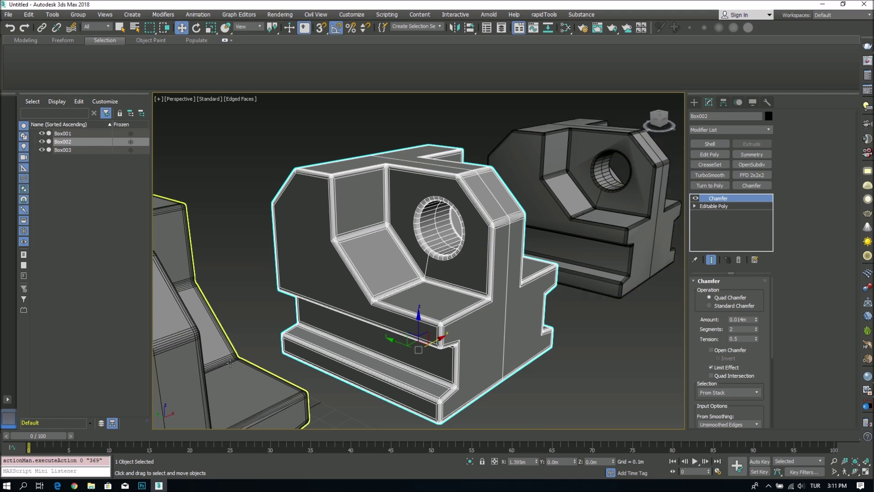
{"action": "left_click", "coordinate": [237, 352]}
{"action": "right_click", "coordinate": [719, 199]}
{"action": "left_click", "coordinate": [754, 234]}
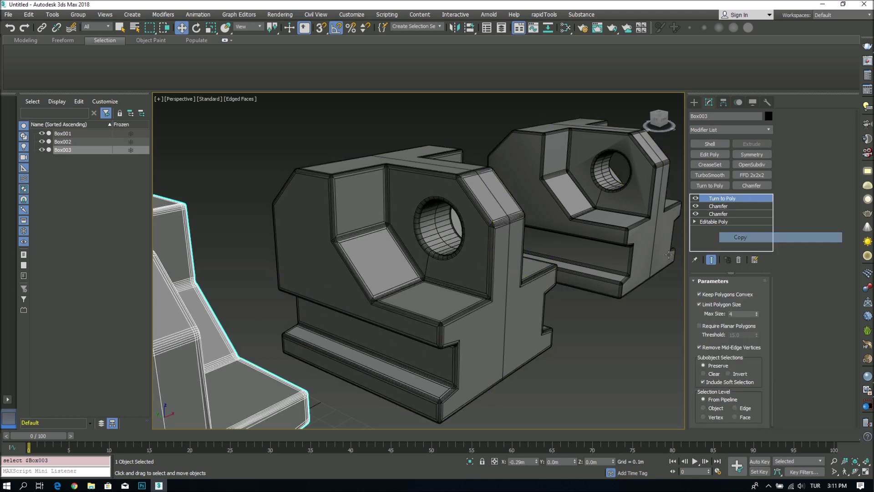
{"action": "left_click", "coordinate": [532, 296]}
{"action": "right_click", "coordinate": [733, 197]}
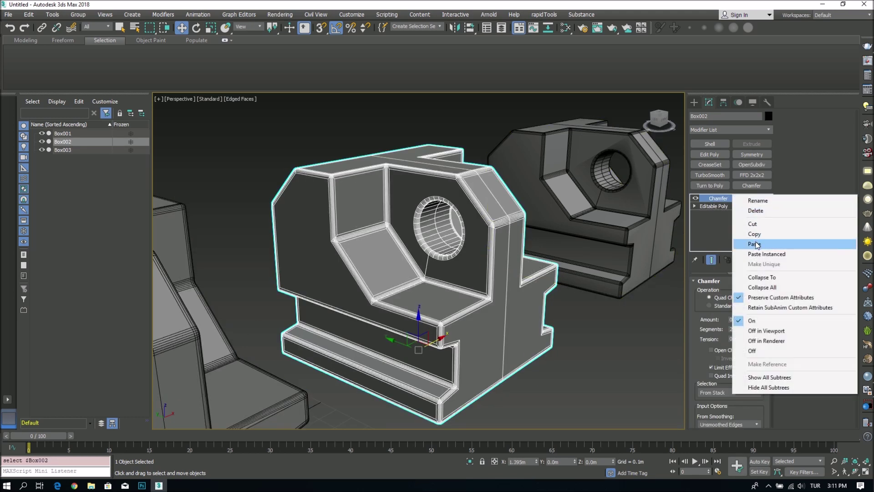
{"action": "left_click", "coordinate": [754, 244]}
Step: Paste the Turn to Poly modifier onto Box001 and orbit to compare all three brackets
{"action": "left_click", "coordinate": [585, 335]}
{"action": "left_click", "coordinate": [592, 255]}
{"action": "right_click", "coordinate": [728, 201]}
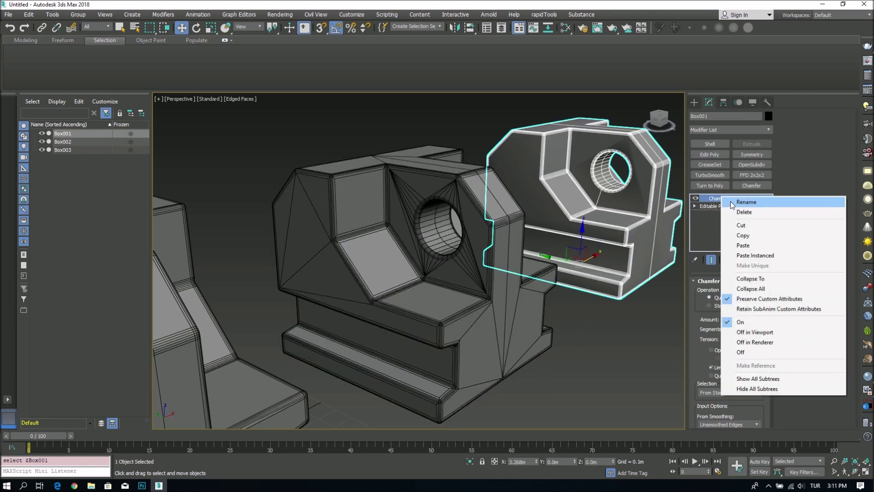
{"action": "left_click", "coordinate": [743, 246]}
{"action": "left_click", "coordinate": [656, 315]}
{"action": "key", "text": "F4"}
{"action": "mouse_move", "coordinate": [646, 318]}
{"action": "middle_mouse_down", "text": "alt"}
{"action": "mouse_move", "coordinate": [637, 273]}
{"action": "mouse_move", "coordinate": [553, 266]}
{"action": "mouse_move", "coordinate": [618, 264]}
{"action": "middle_mouse_up", "text": "alt"}
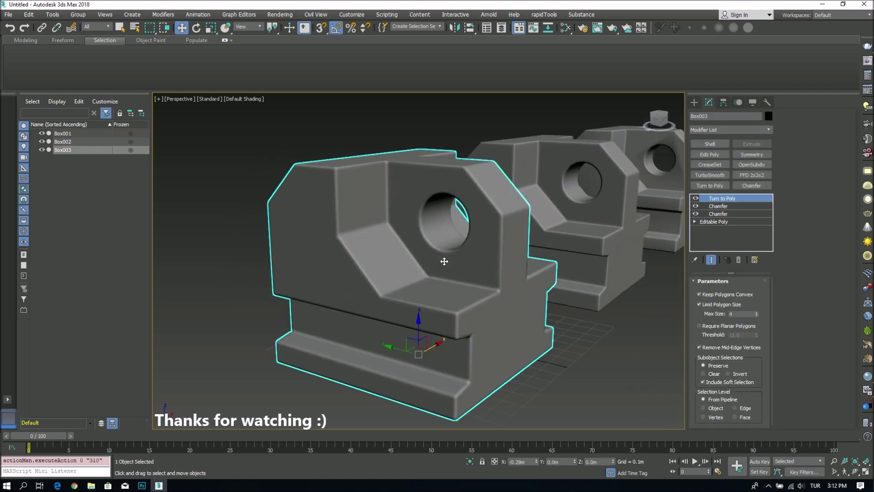
{"action": "mouse_move", "coordinate": [445, 271]}
{"action": "middle_mouse_down", "text": "alt"}
{"action": "mouse_move", "coordinate": [547, 192]}
{"action": "mouse_move", "coordinate": [496, 213]}
{"action": "mouse_move", "coordinate": [680, 236]}
{"action": "middle_mouse_up", "text": "alt"}
{"action": "left_click", "coordinate": [546, 191]}
{"action": "key", "text": "F4"}
{"action": "left_click", "coordinate": [608, 223]}
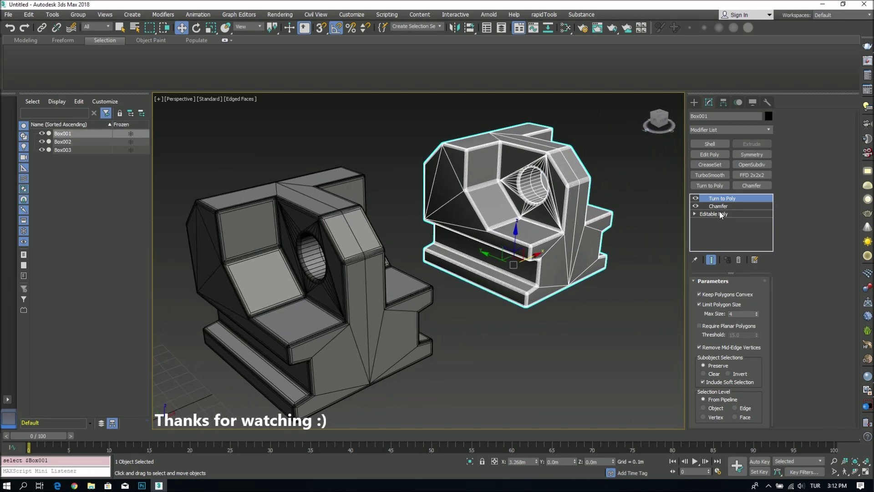
{"action": "left_click", "coordinate": [340, 262]}
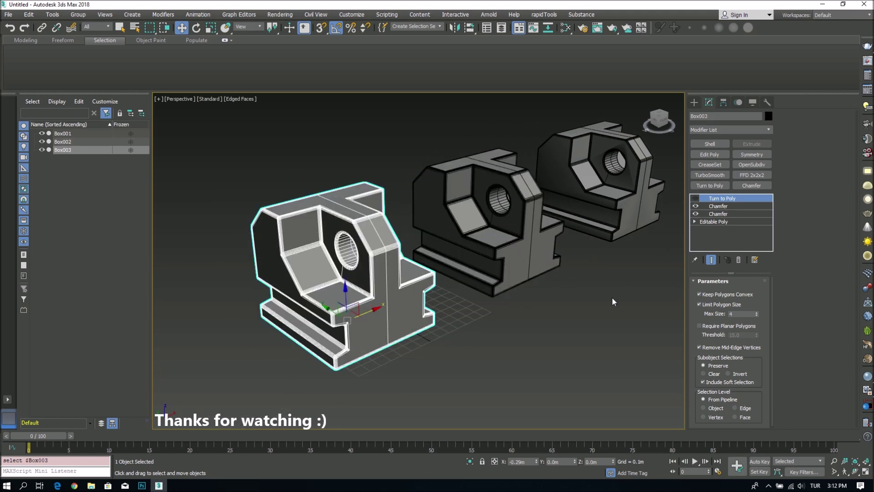
{"action": "key", "text": "F4"}
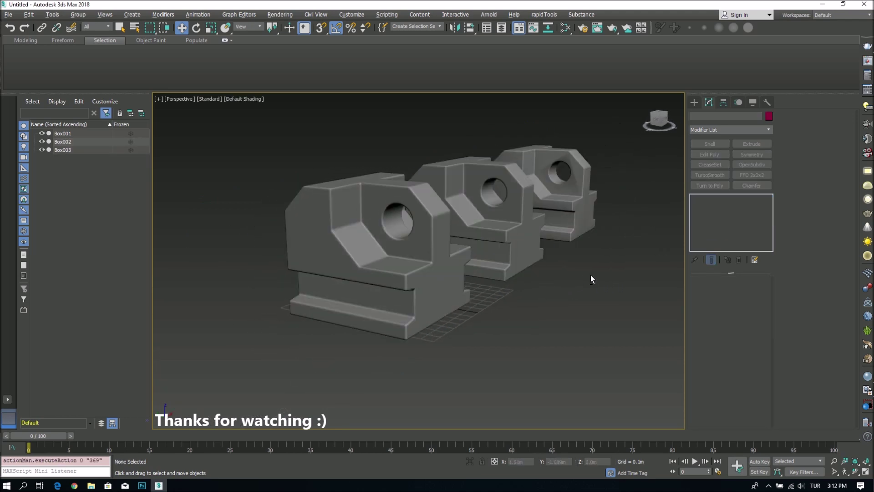